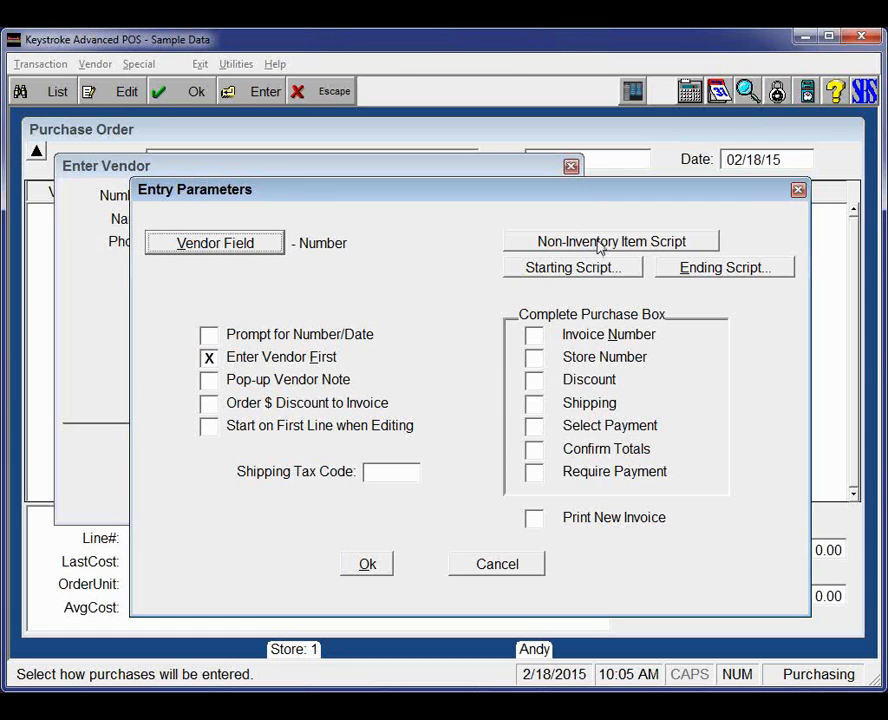
- Add a script named "Non-Inventory Item" of type Prompt for Comment under the purchase entry's Non-Inventory Item Script
left_click(600, 243)
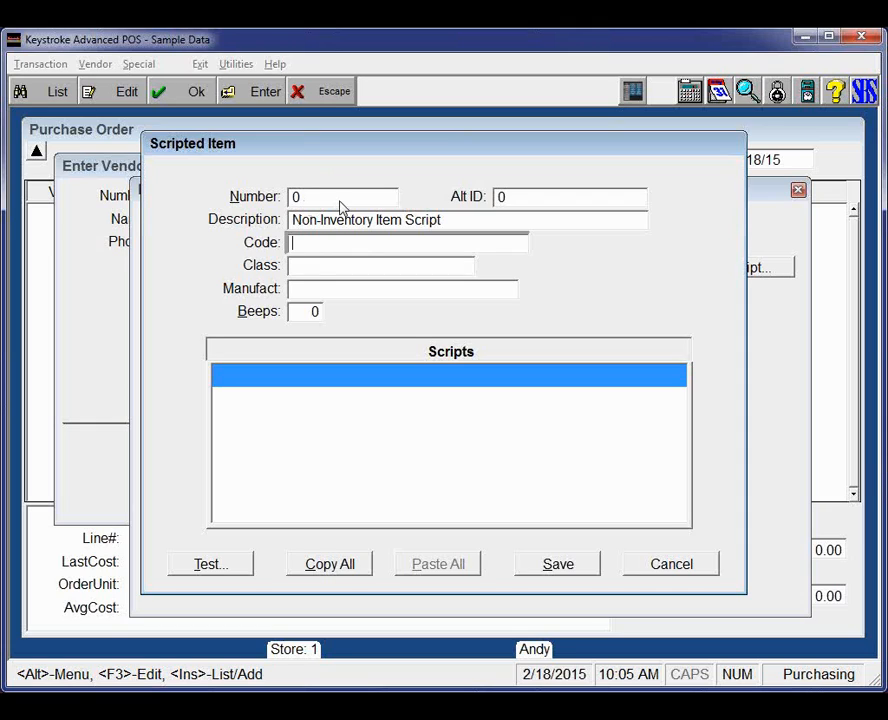
left_click(268, 383)
double_click(268, 376)
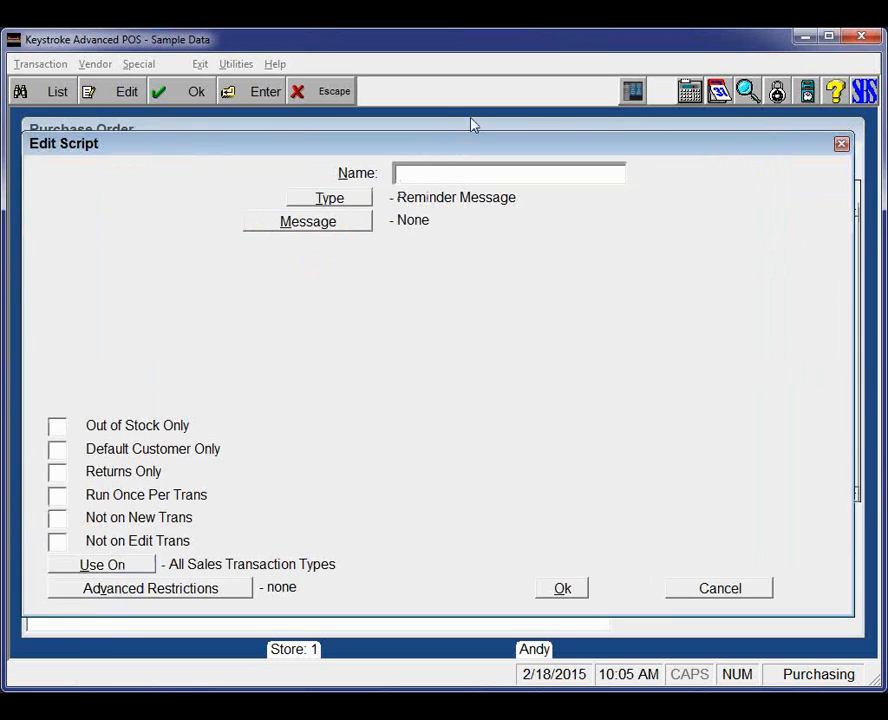
type("No")
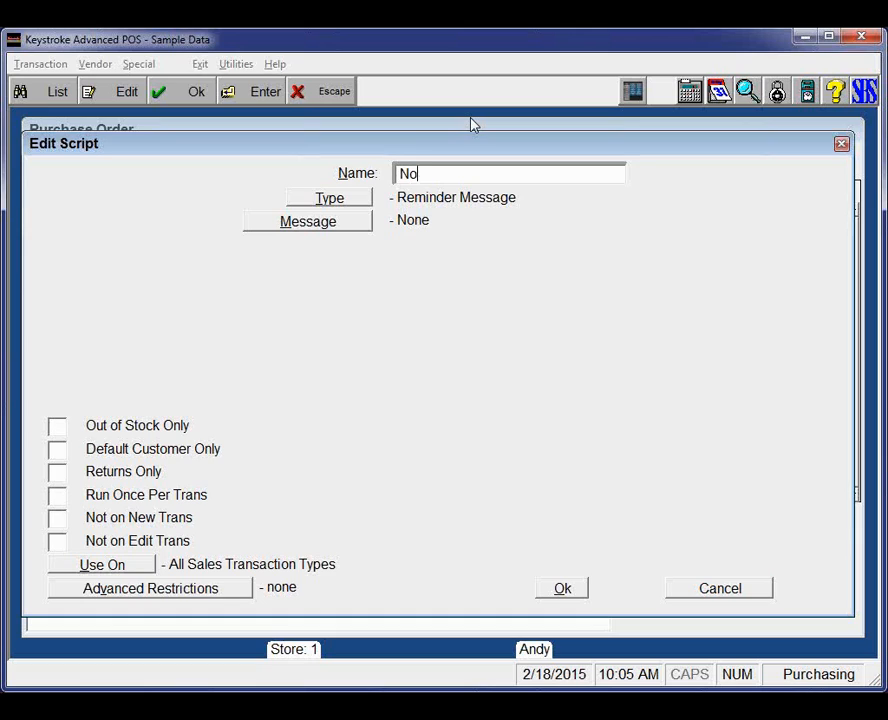
type("n-Inventory Item Si")
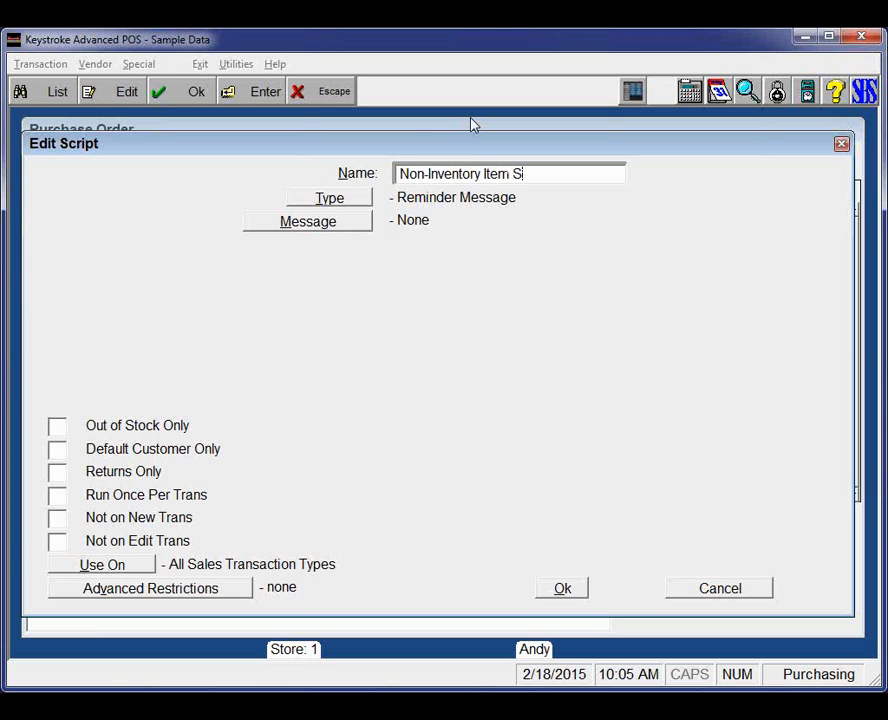
key("BackSpace")
key("BackSpace")
left_click(340, 201)
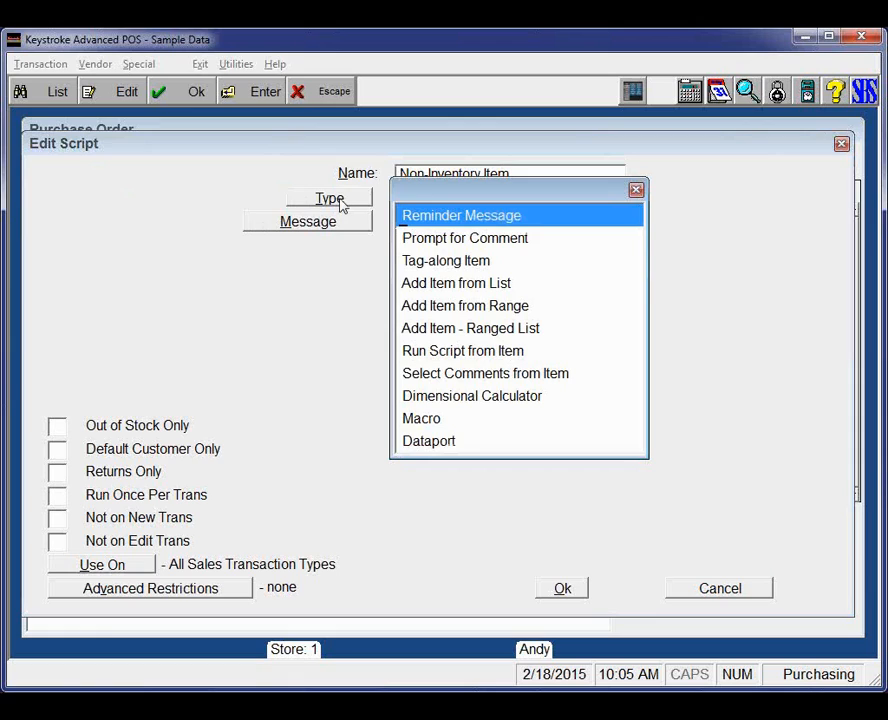
left_click(440, 241)
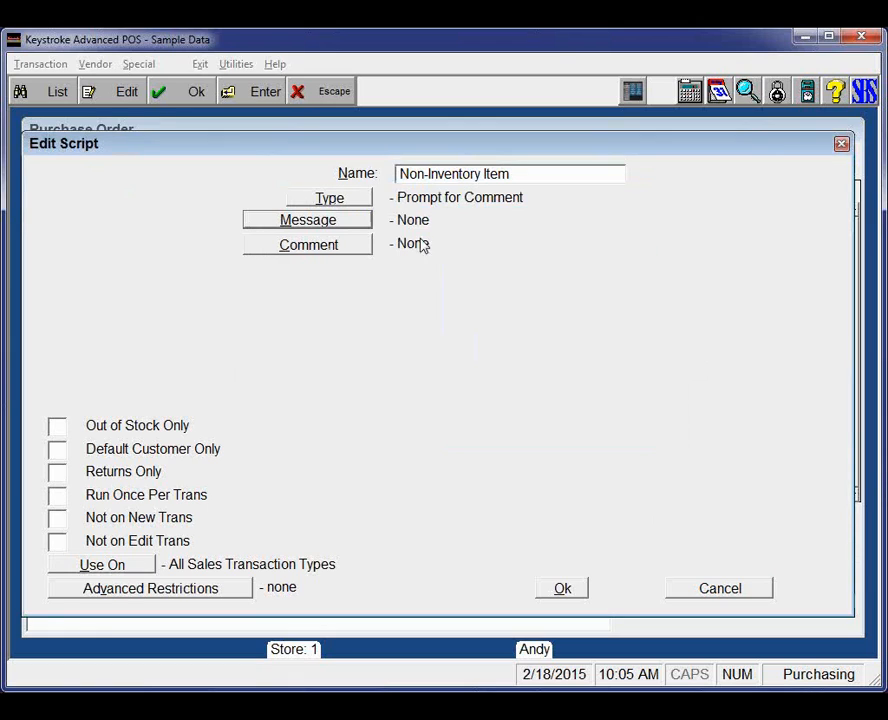
- Set the script's message to "Please enter full information"
left_click(333, 229)
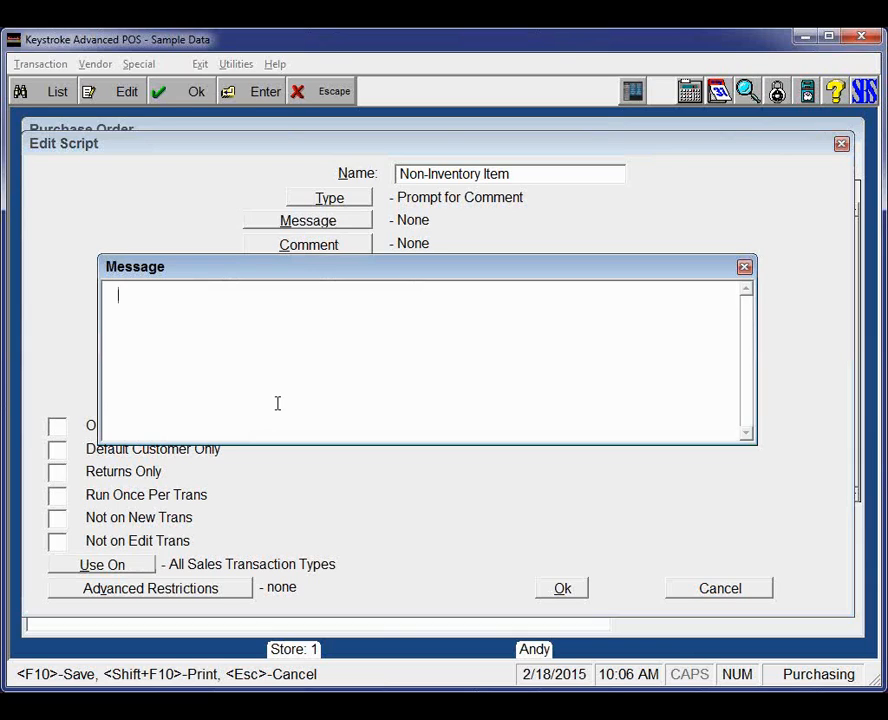
type("Please ente")
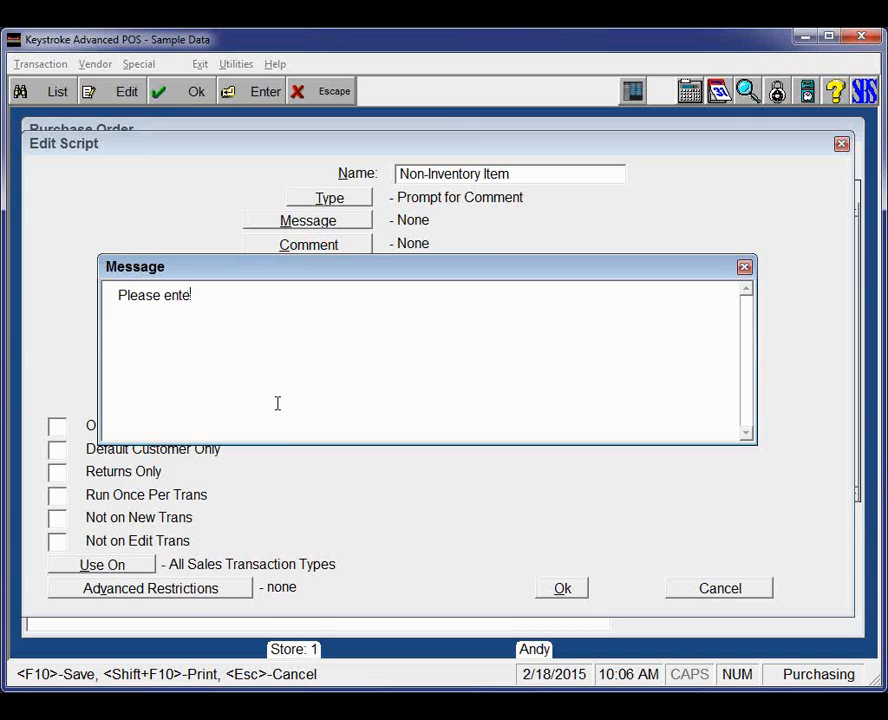
type("r full informnation")
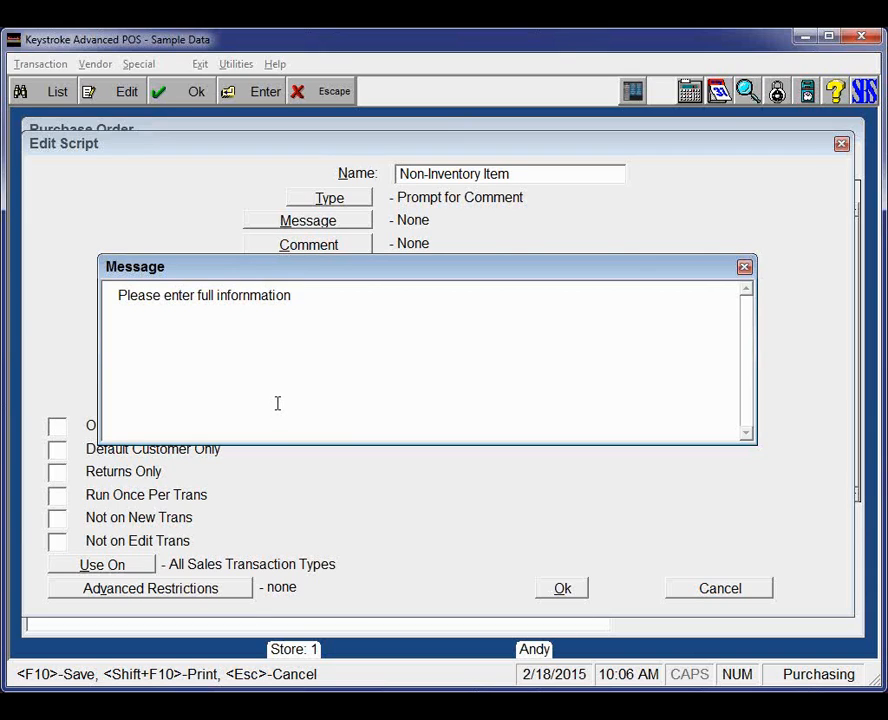
key("Left")
key("Left")
key("Left")
key("Left")
key("Left")
key("Left")
key("F10")
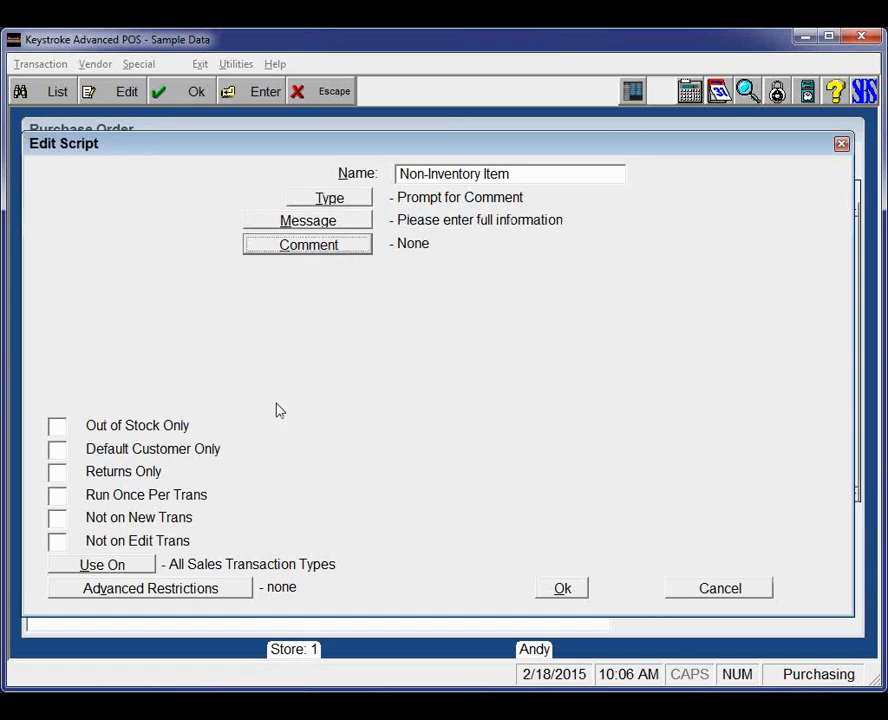
- Start the script's comment with the lines "Part Number:" and "Detailed Description;", followed by a blank line
left_click(369, 247)
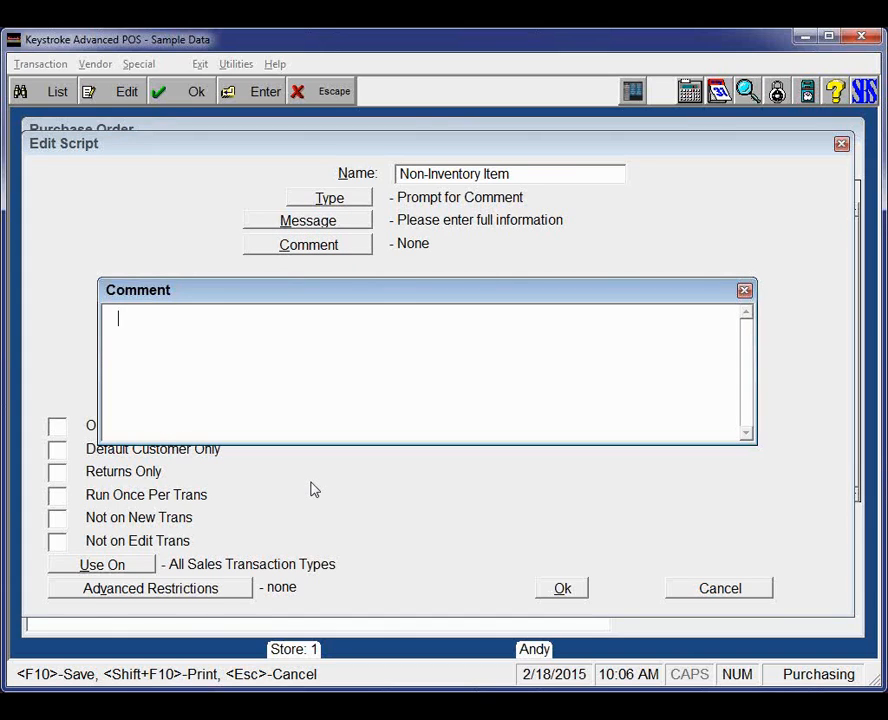
type("Part Number:")
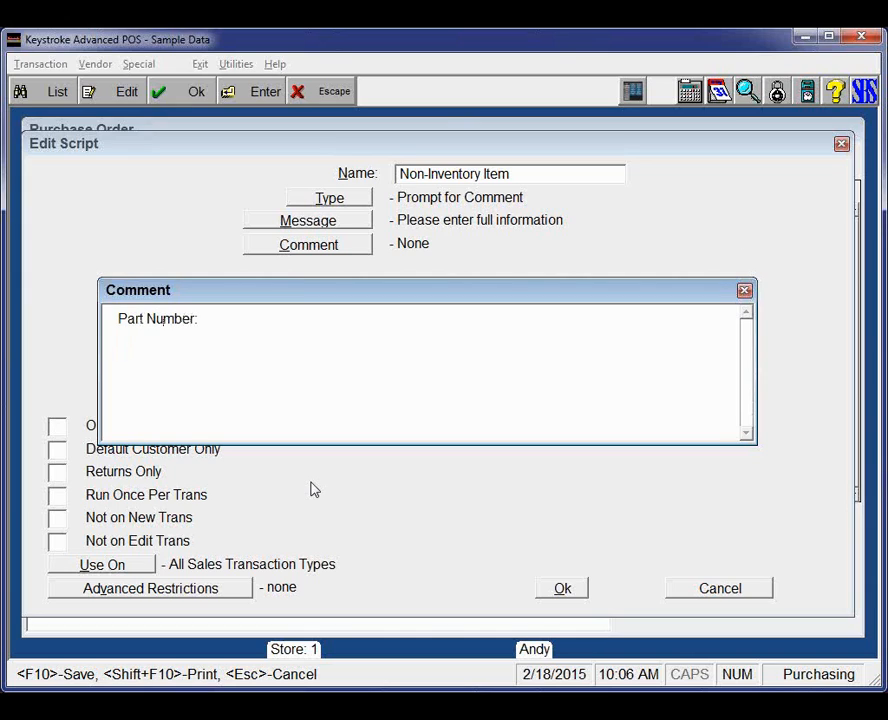
key("Return")
type("Detailed Descripti")
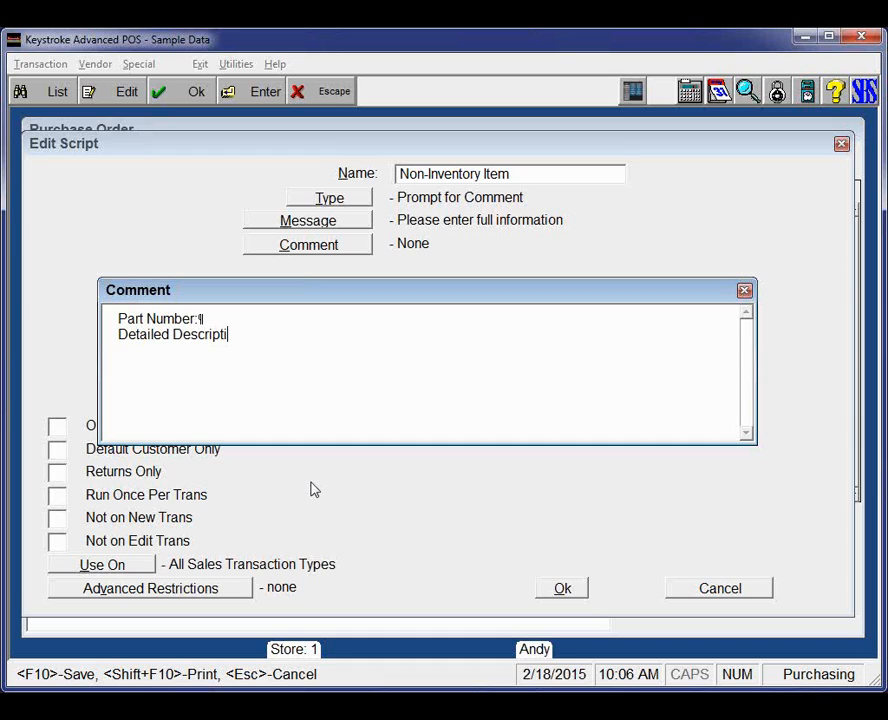
type("on:")
key("Caps_Lock")
key("Return")
key("Return")
type("cUS")
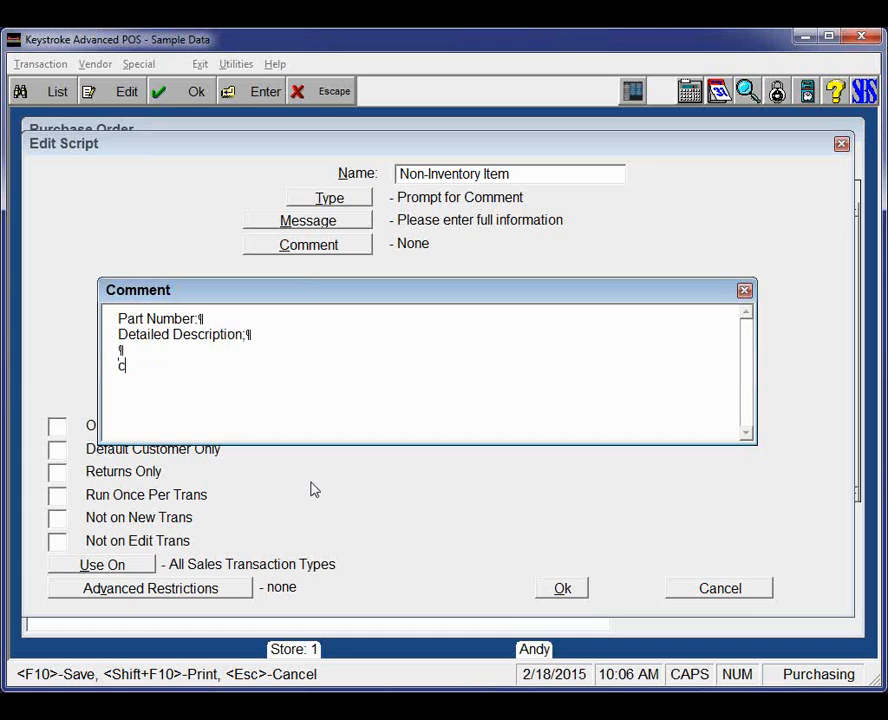
type("TOMER nAME")
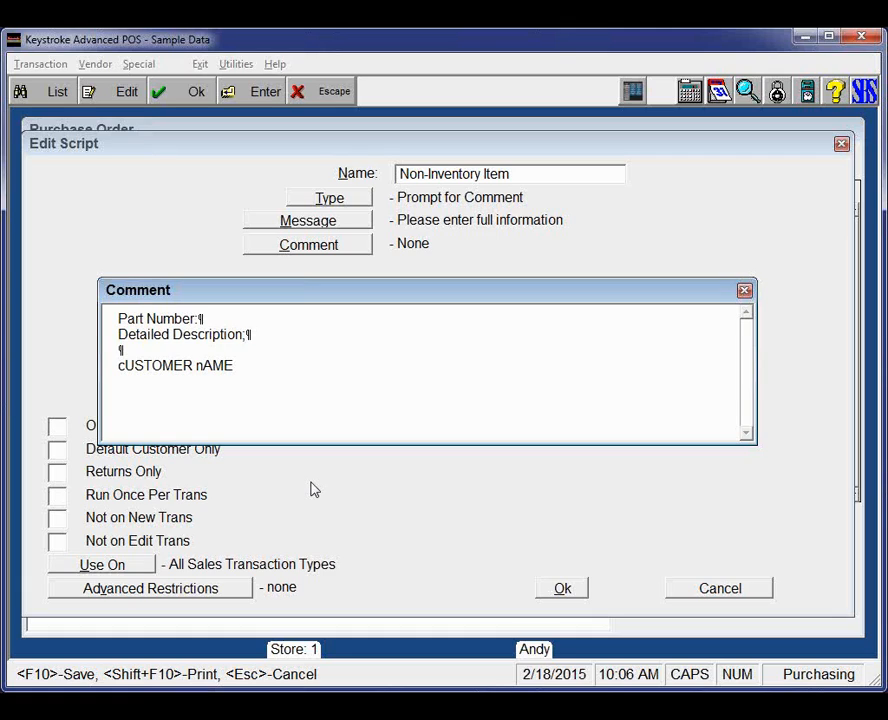
key("BackSpace")
key("BackSpace")
key("BackSpace")
key("BackSpace")
key("BackSpace")
key("BackSpace")
key("BackSpace")
key("BackSpace")
key("BackSpace")
key("BackSpace")
key("BackSpace")
key("BackSpace")
key("BackSpace")
- Add the line "Customer Name:" below the blank line and save the script's comment
type("Cus")
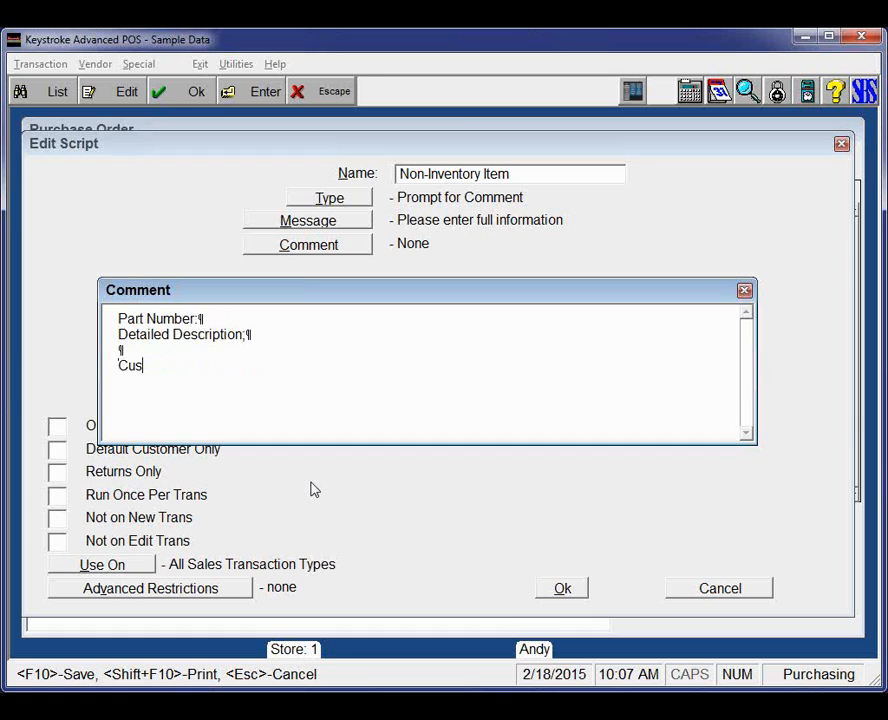
type("tomer Name:")
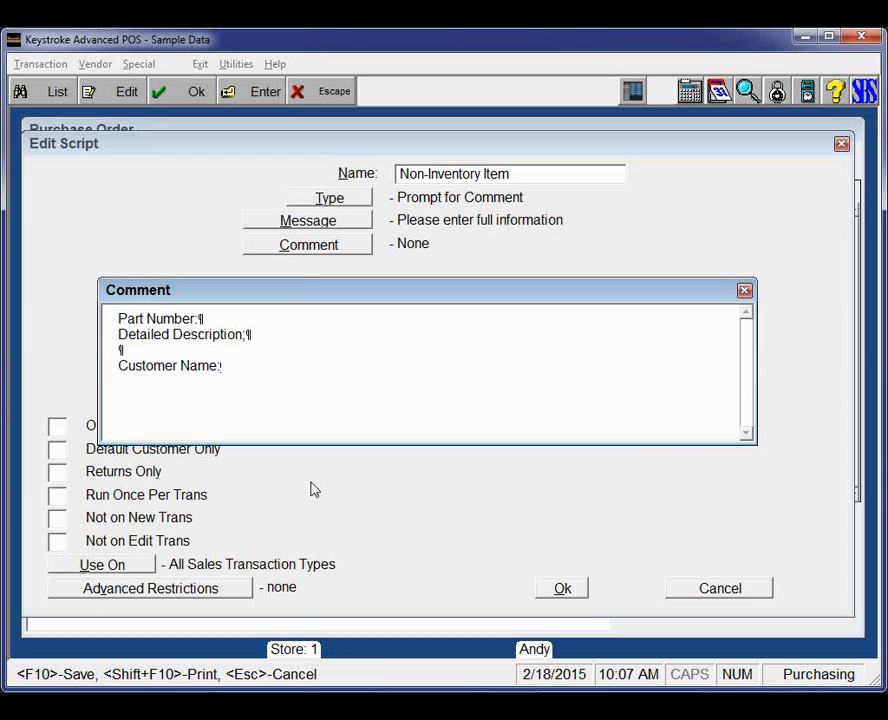
key("F10")
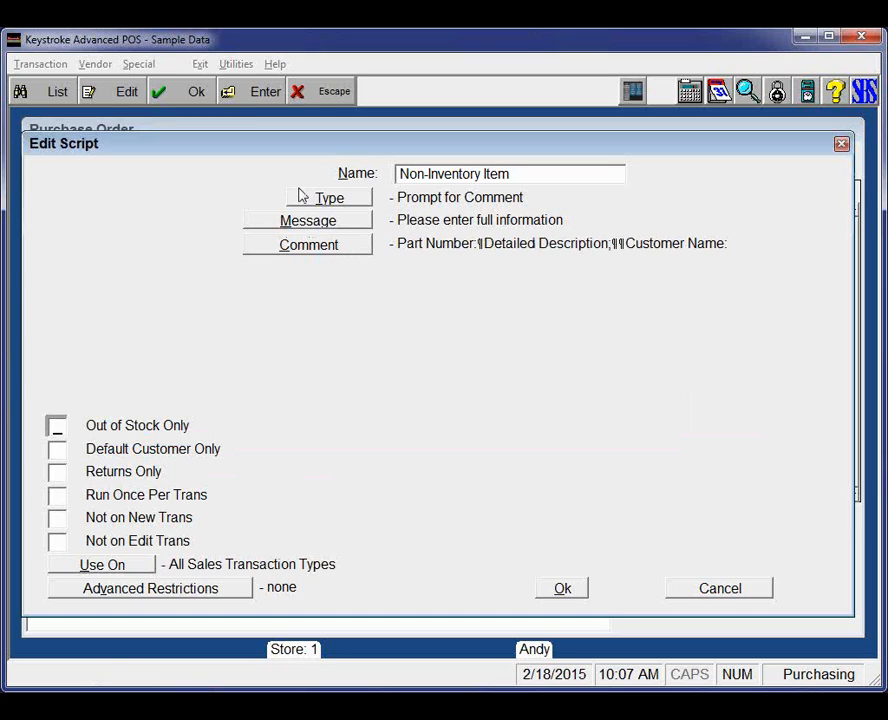
- Clear all sales transaction types for the script and apply it to Purchase Order and Reserved Order only
left_click(103, 565)
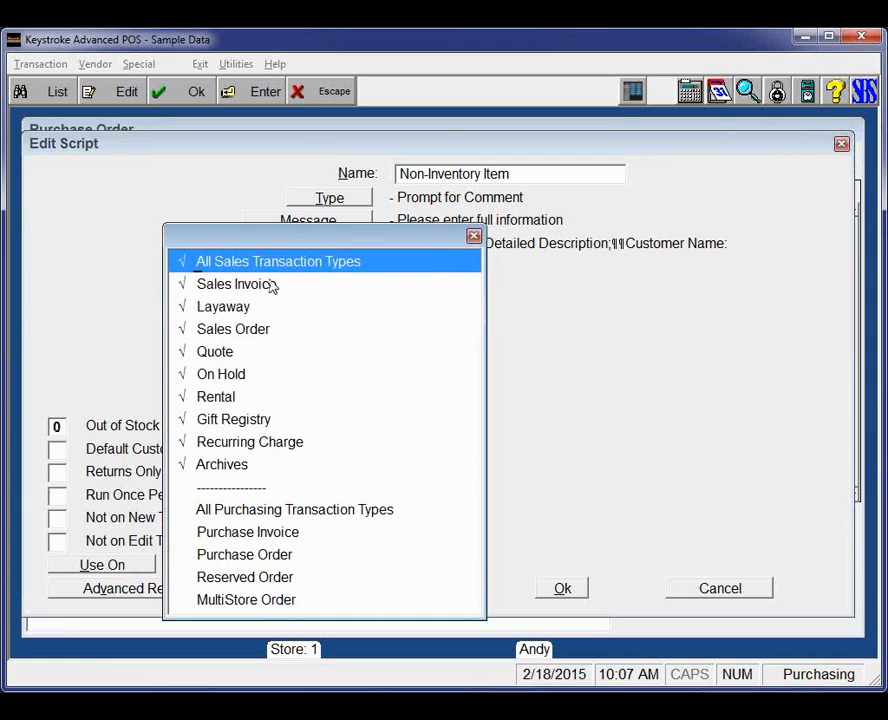
left_click(283, 263)
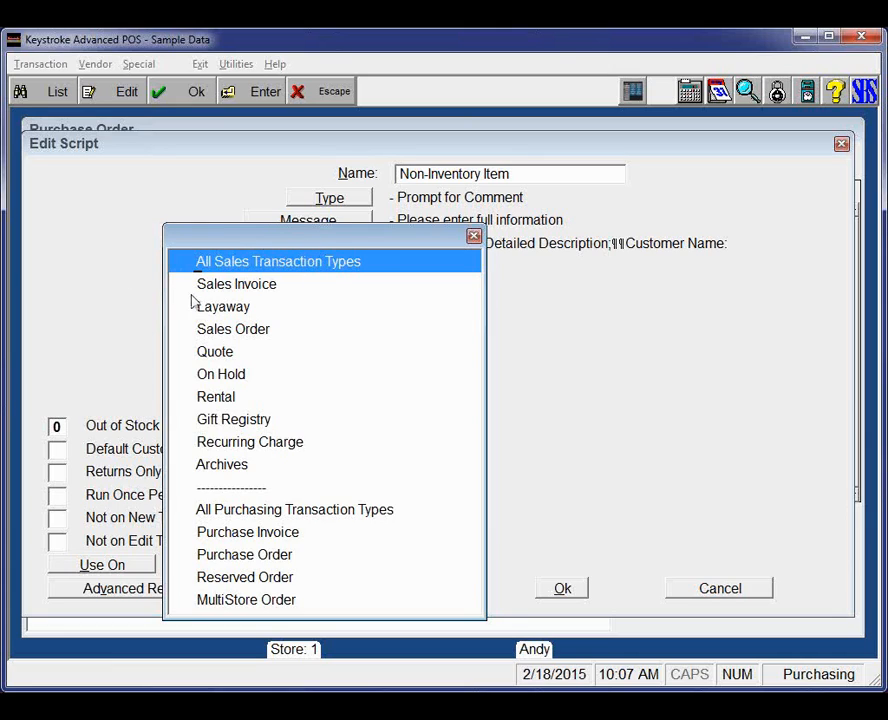
key("Down")
key("Down")
key("Down")
key("Down")
key("Down")
key("Down")
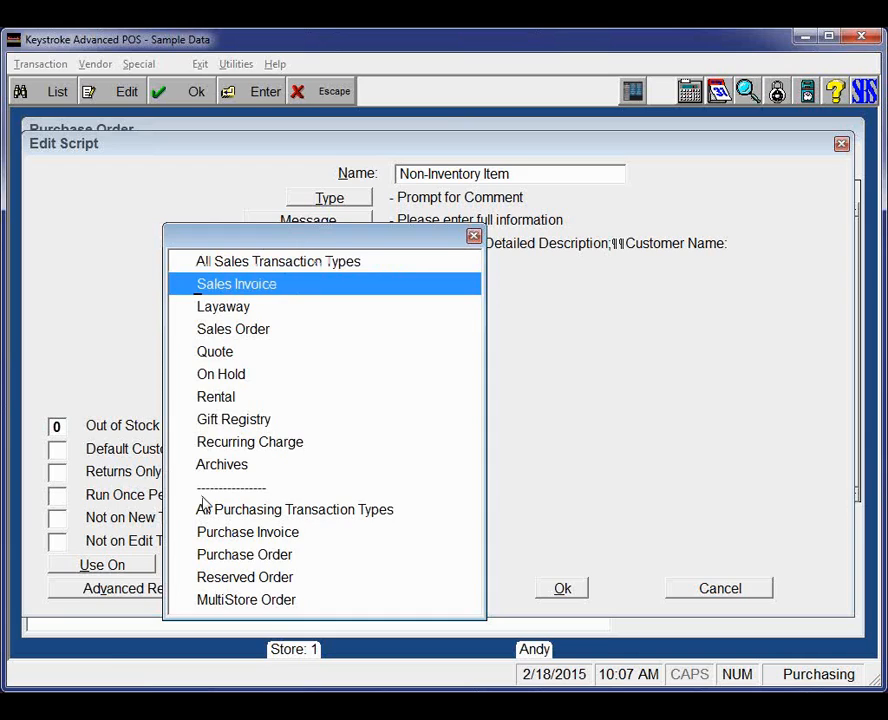
key("Down")
key("Down")
key("Down")
key("Down")
key("Down")
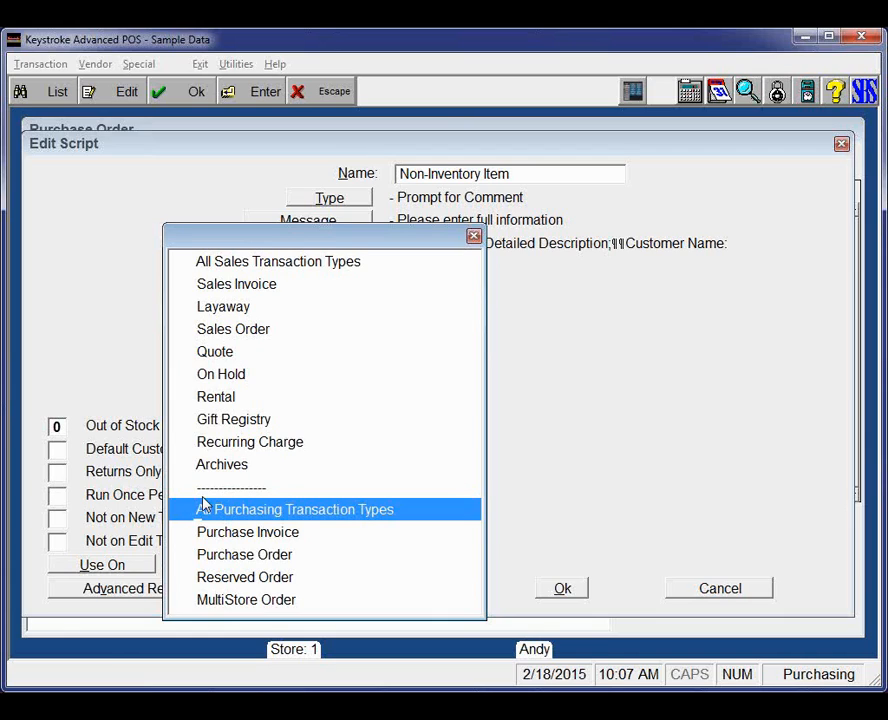
key("Down")
key("Down")
key("space")
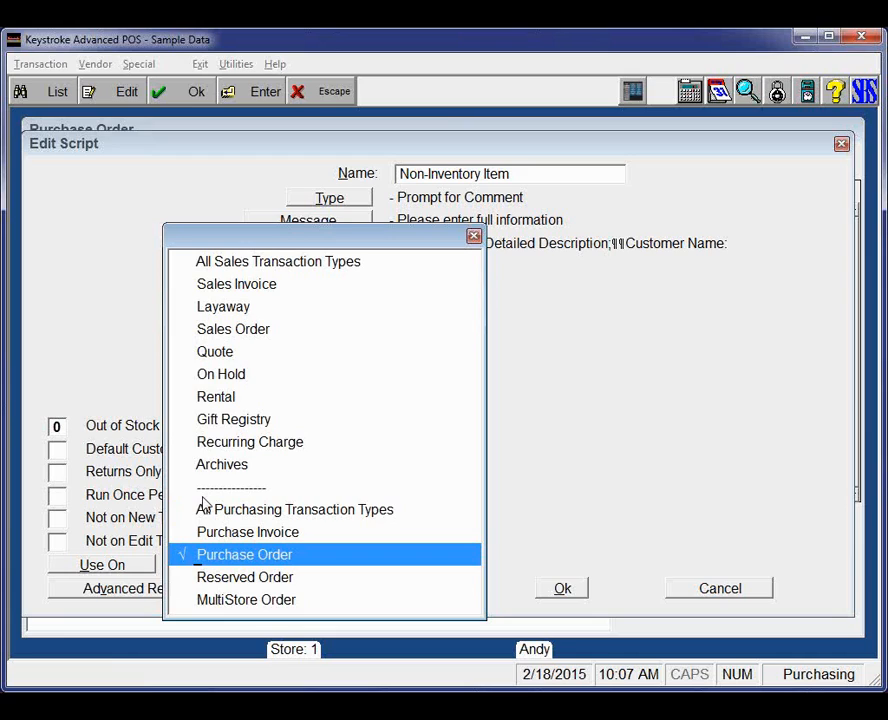
key("Down")
key("space")
key("Down")
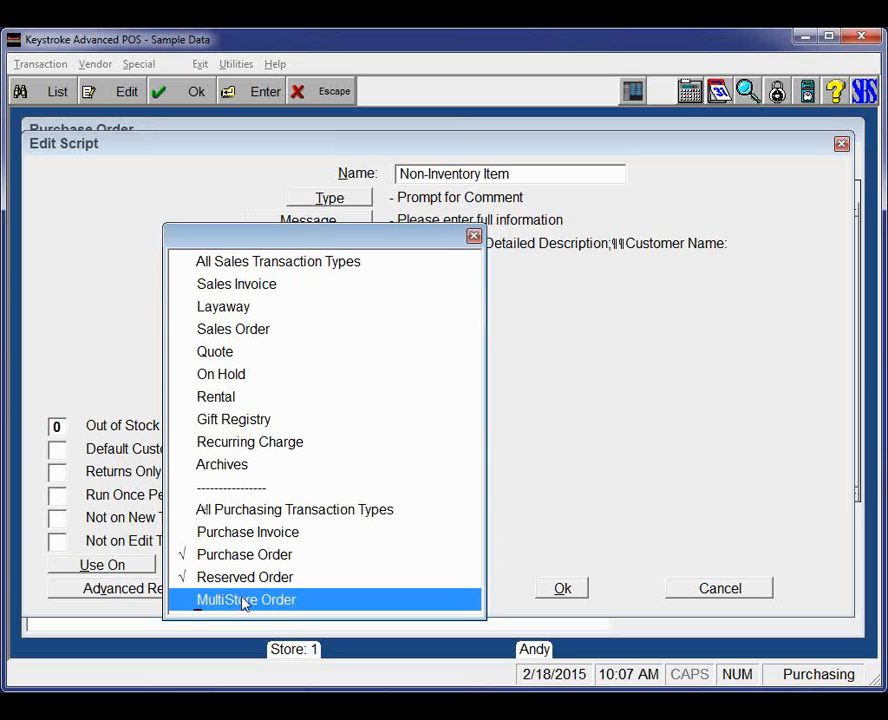
key("Escape")
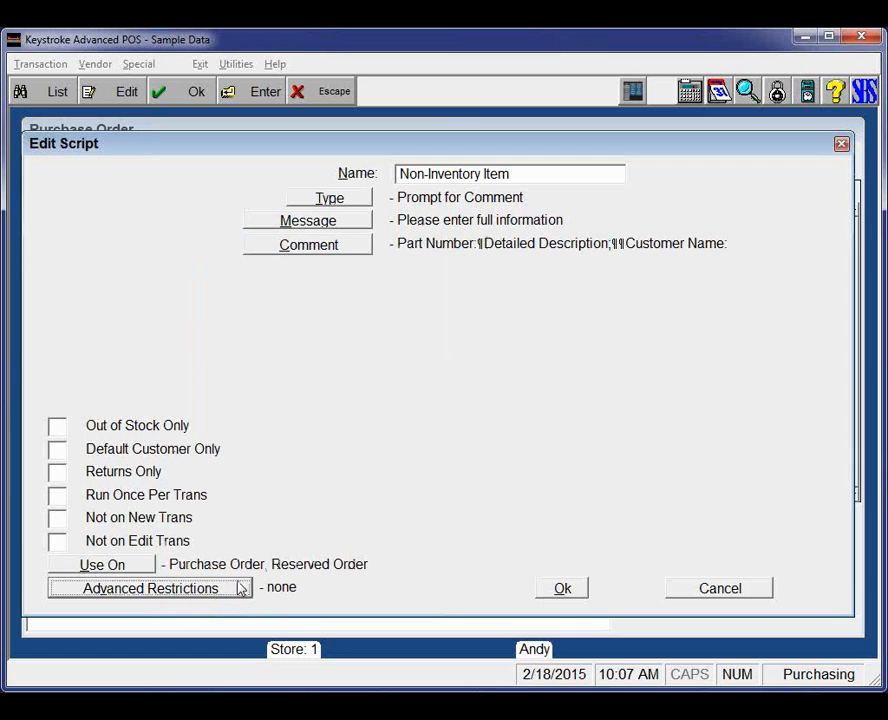
- Examine the script's advanced restrictions, including the day-of-week choices and the Line Items fields available for a filter
left_click(240, 598)
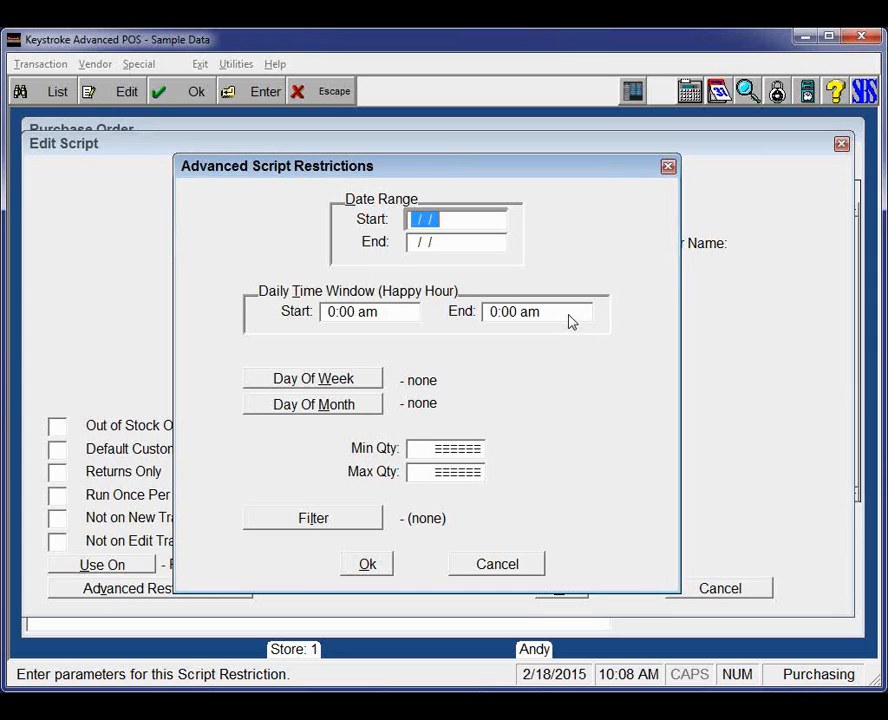
left_click(316, 381)
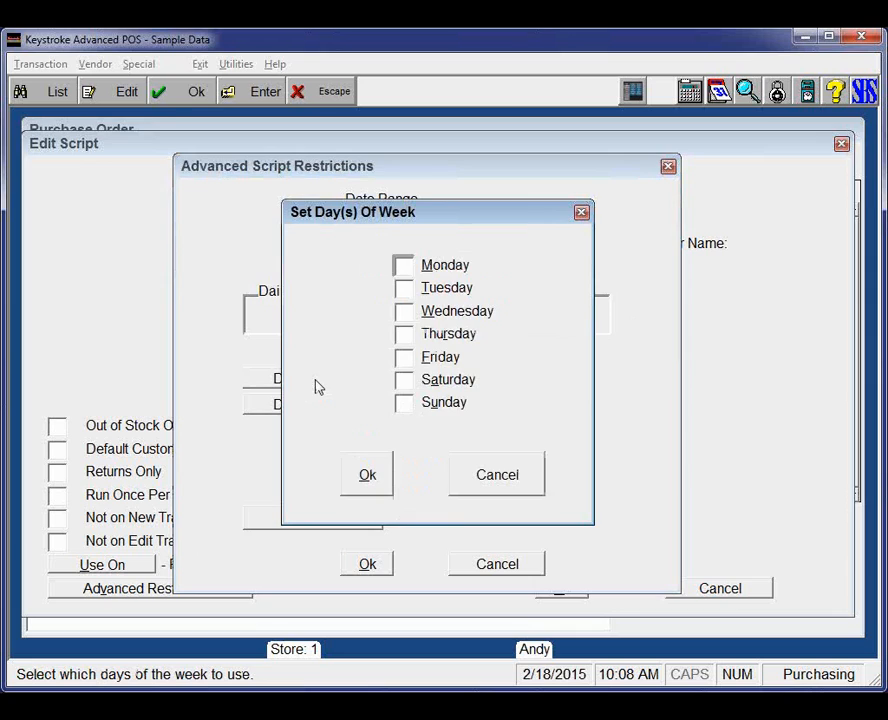
key("Escape")
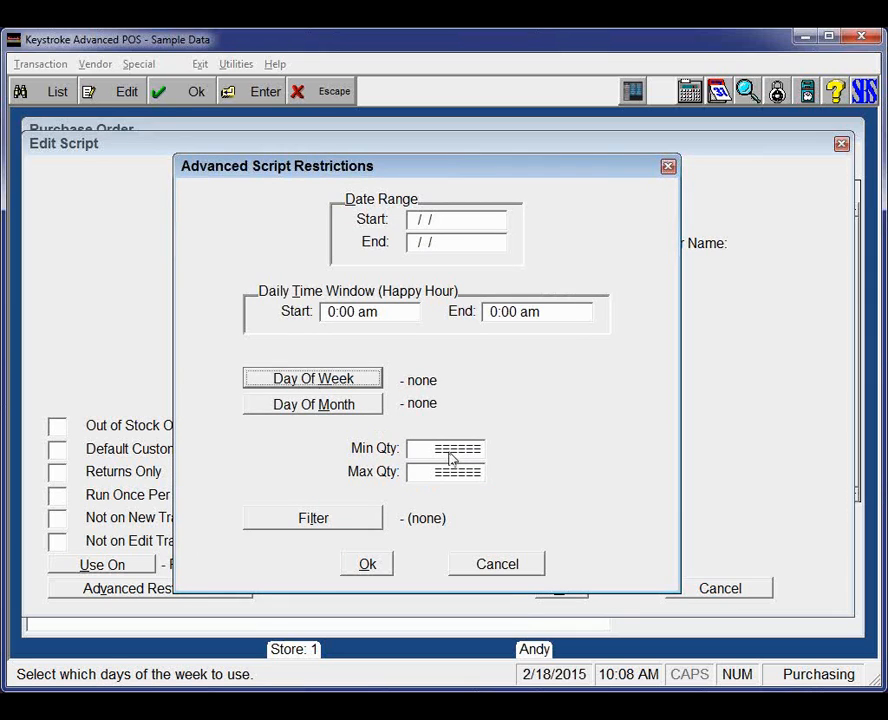
left_click(329, 521)
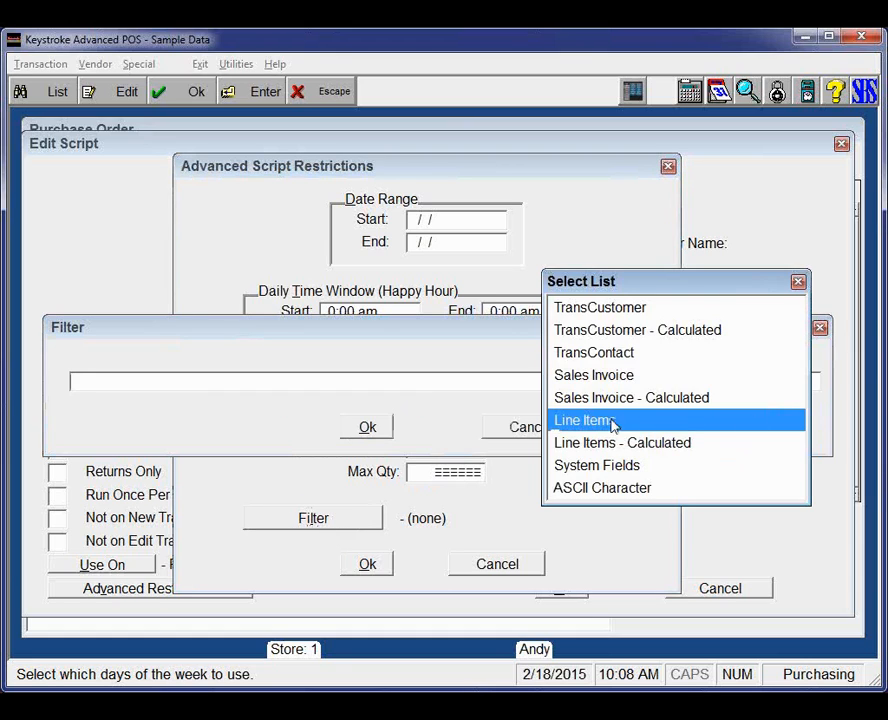
double_click(583, 421)
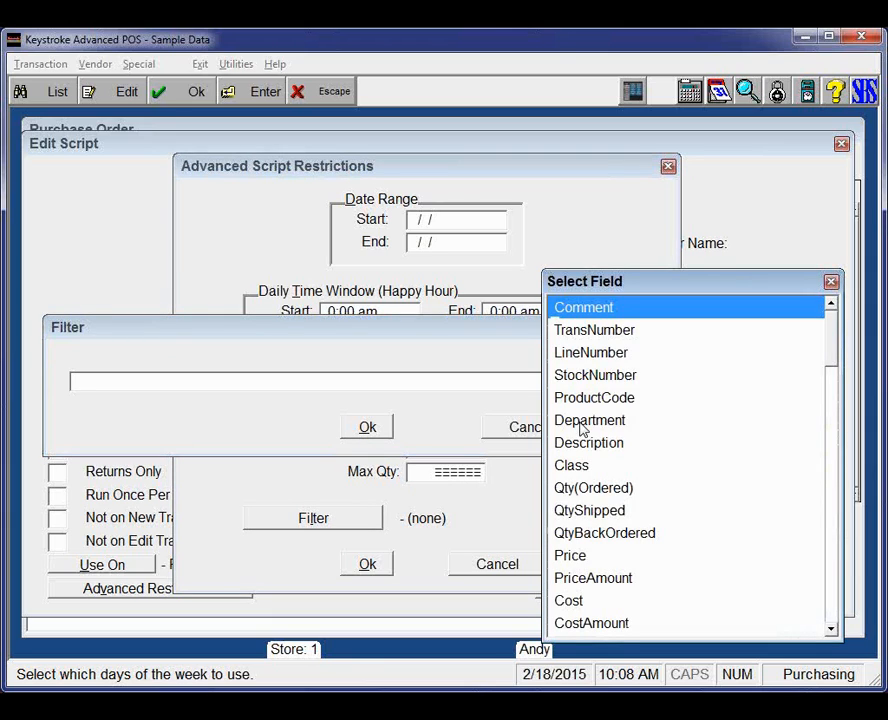
key("Down")
key("Down")
key("Down")
key("Down")
key("Down")
key("Down")
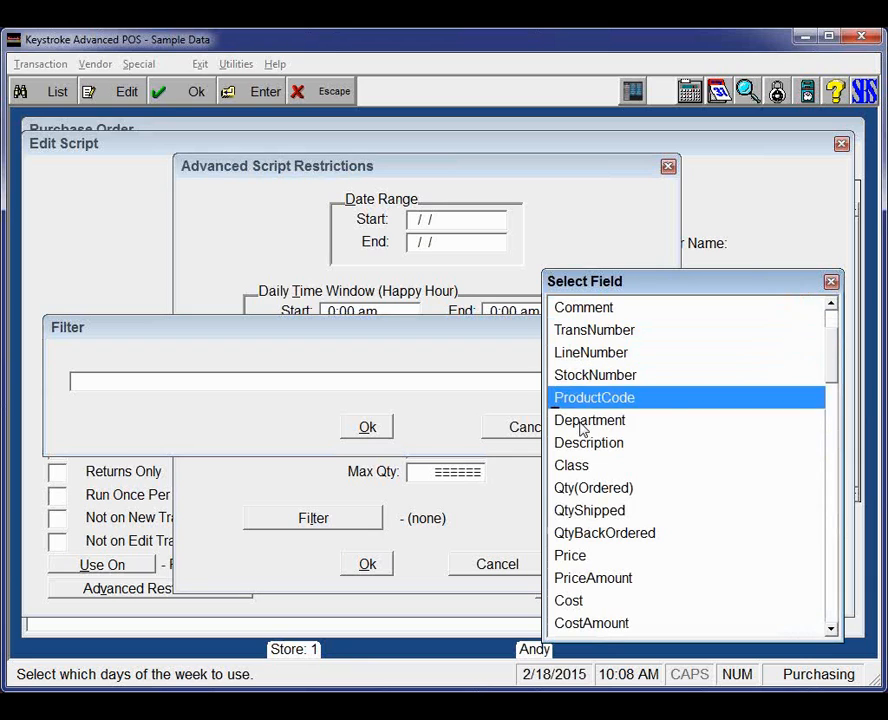
key("Down")
key("Down")
key("Down")
key("Down")
key("Escape")
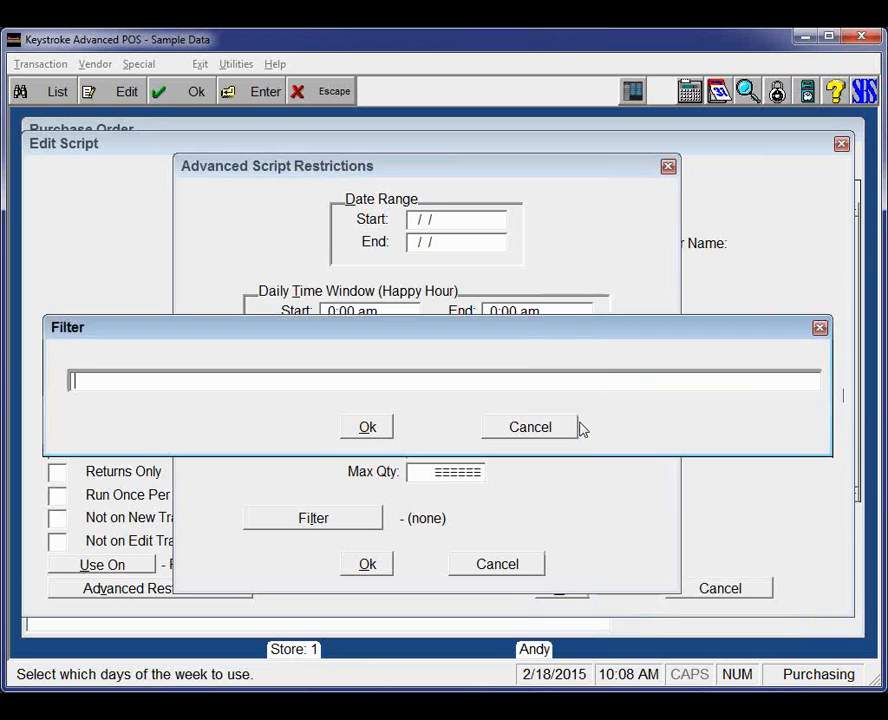
key("Escape")
left_click(530, 430)
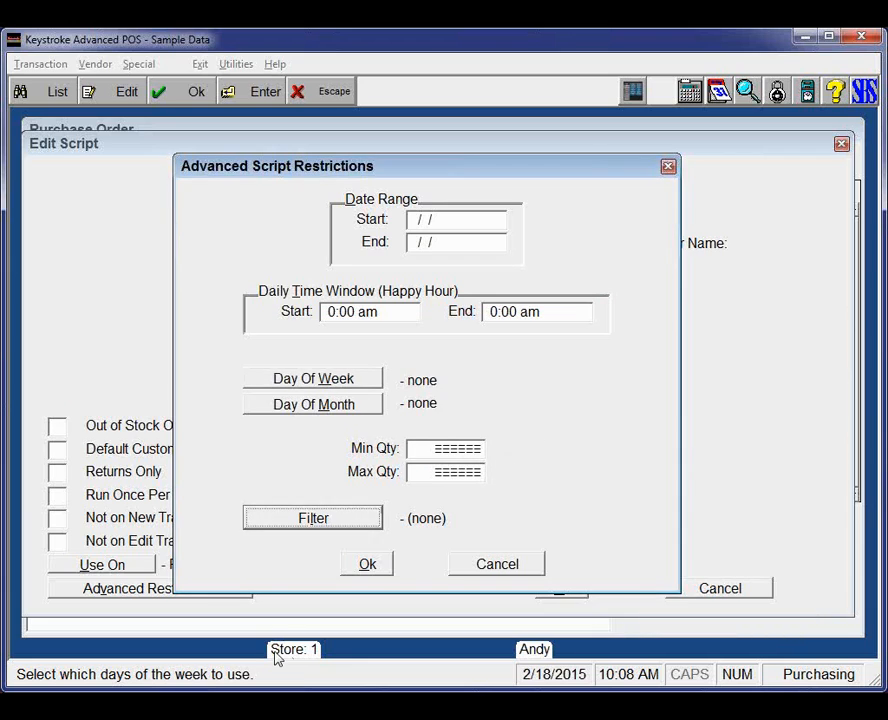
- Accept the advanced restrictions without entries and confirm the Non-Inventory Item script
left_click(372, 565)
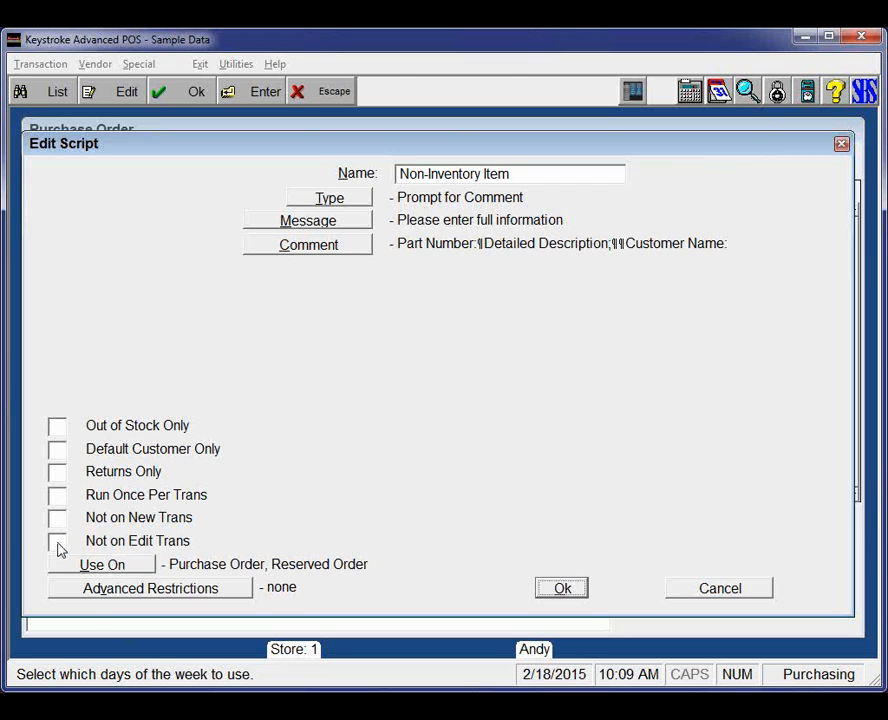
left_click(562, 589)
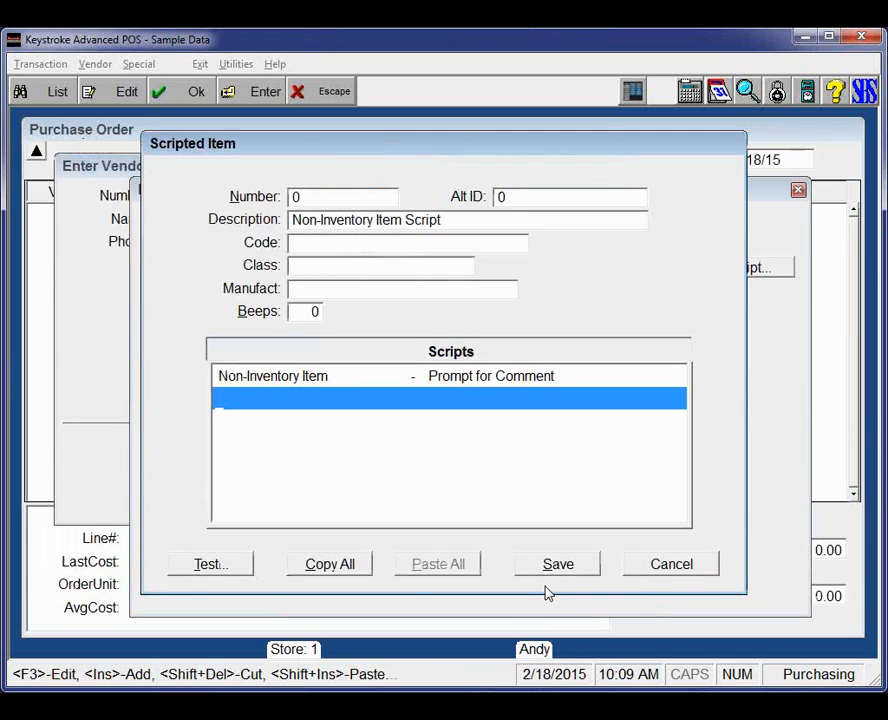
- Test the Non-Inventory Item script without filling in the comment, and save it along with the purchase order entry parameters
left_click(216, 565)
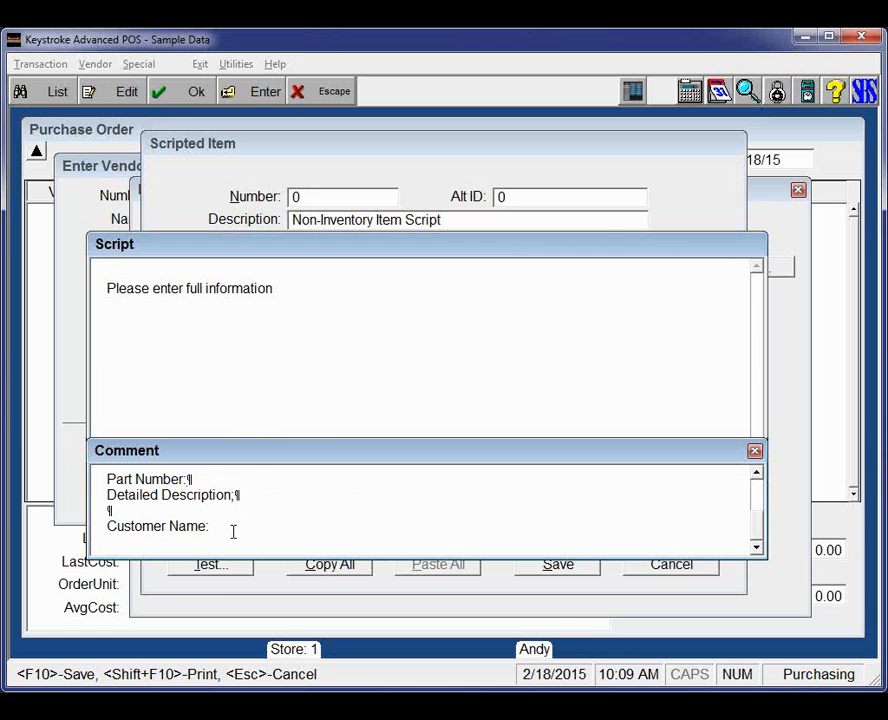
key("F10")
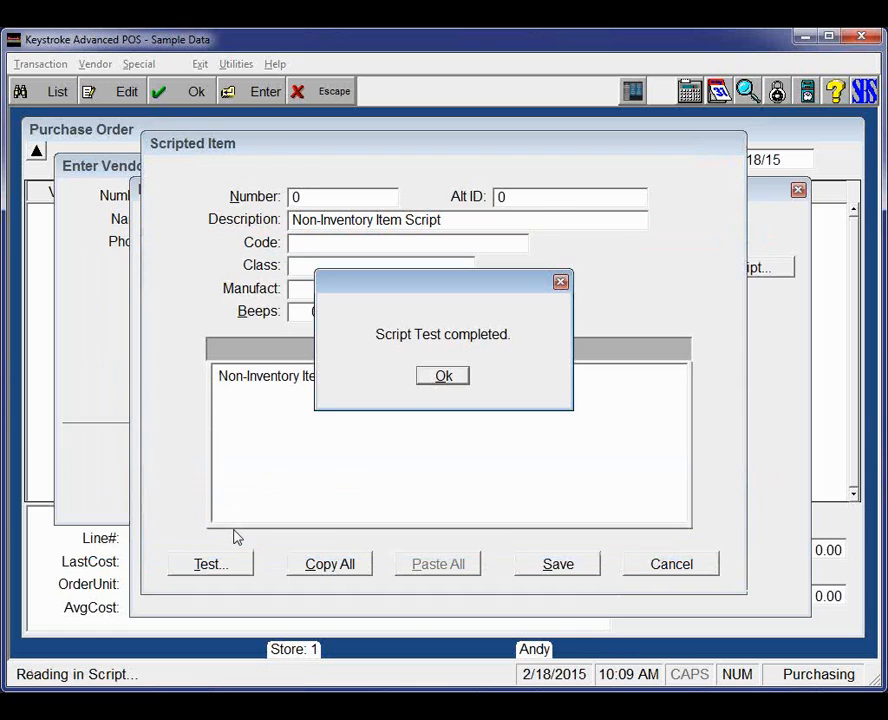
left_click(444, 375)
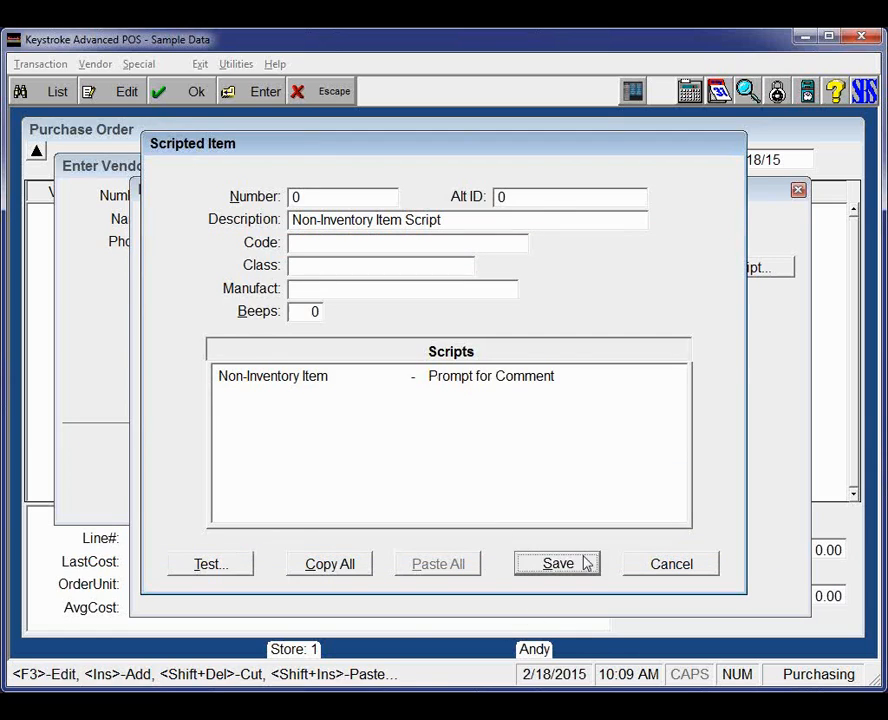
left_click(586, 563)
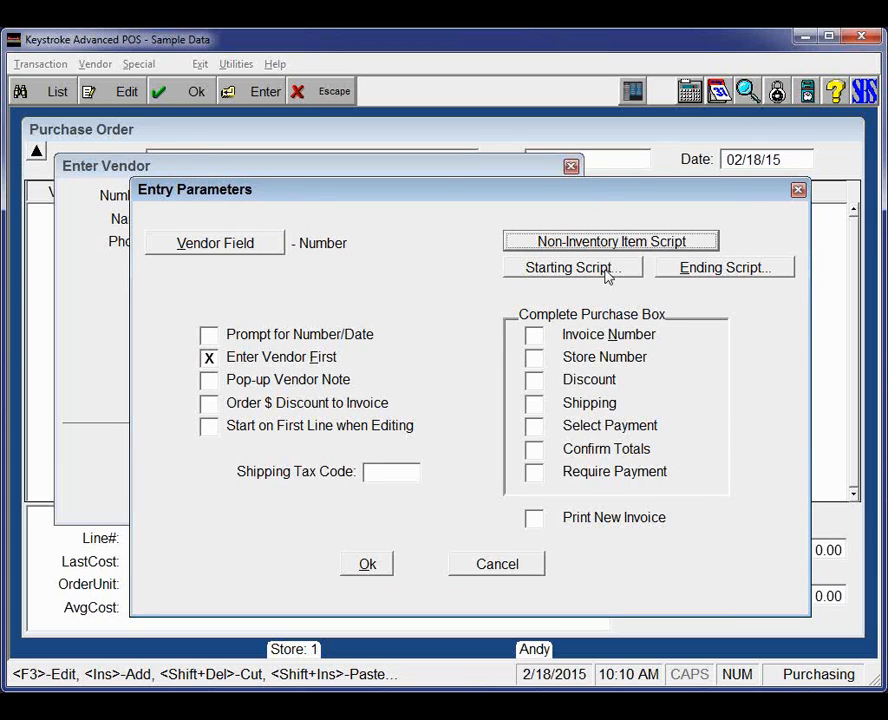
left_click(367, 571)
- Choose vendor number 9, Paper & Pens, for the purchase order
key("Return")
key("F8")
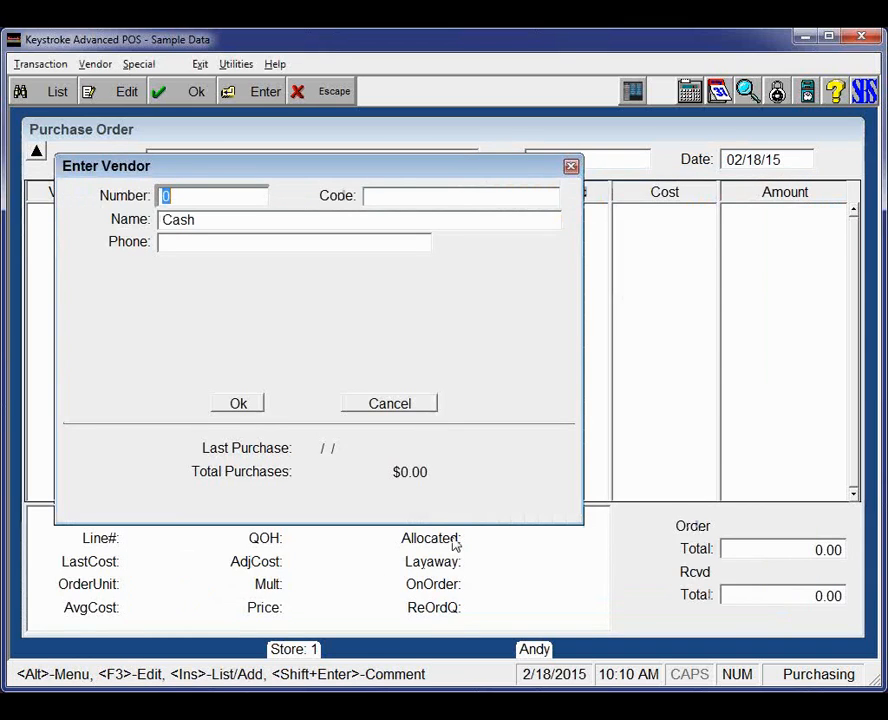
type("9")
key("Return")
key("Return")
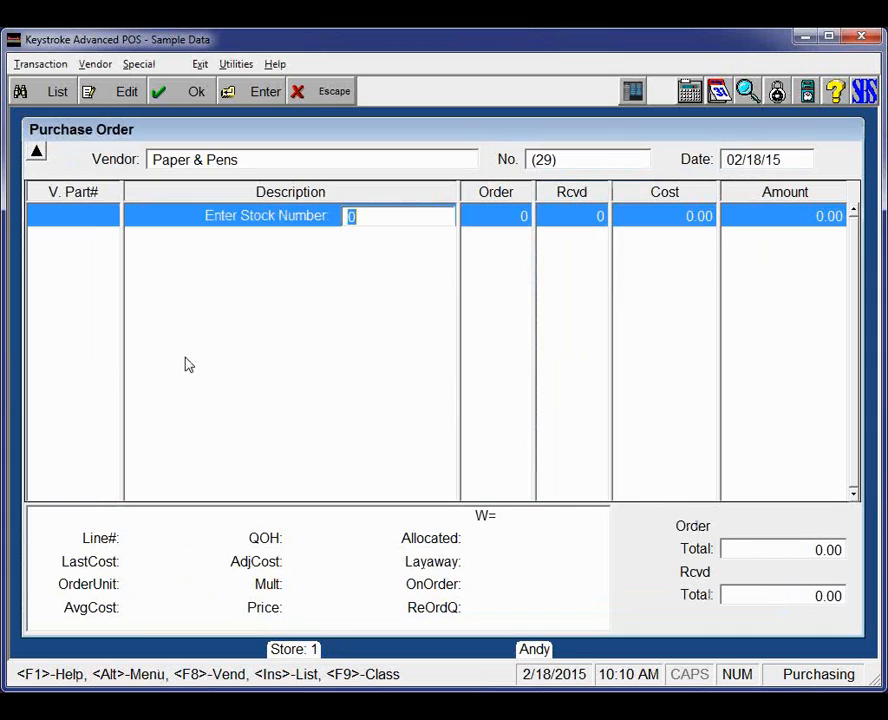
- Switch the first order line to entry by description and add the non-inventory item "Green Widget"
key("F9")
key("F9")
key("F9")
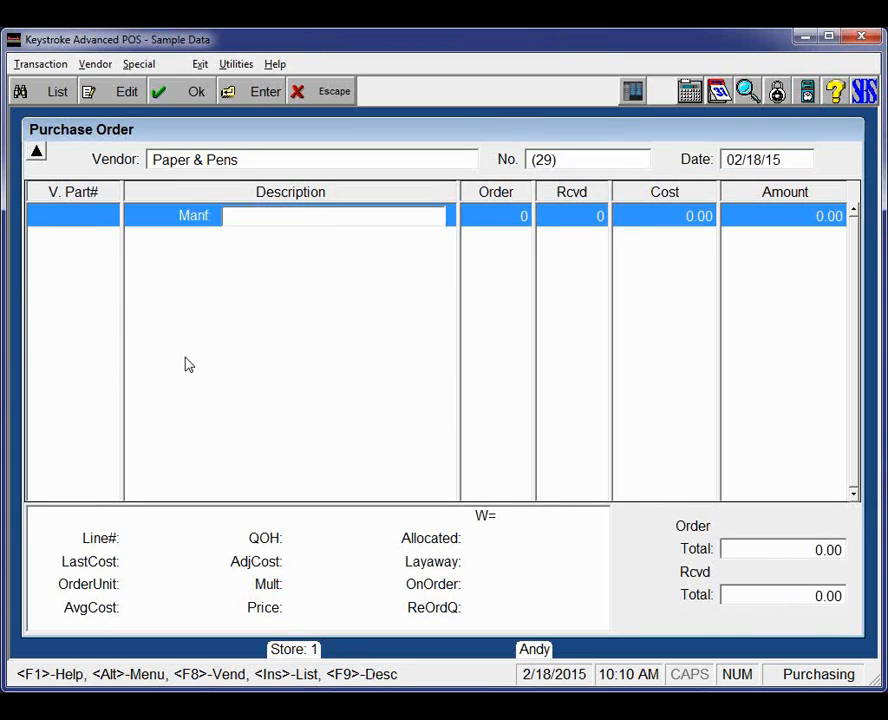
key("F9")
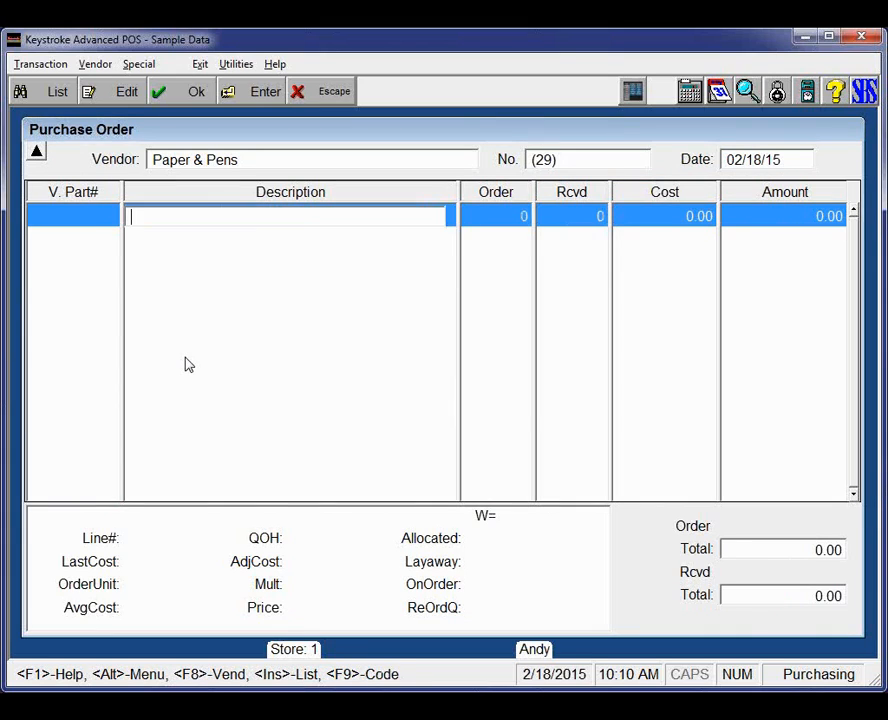
type("Green Widget")
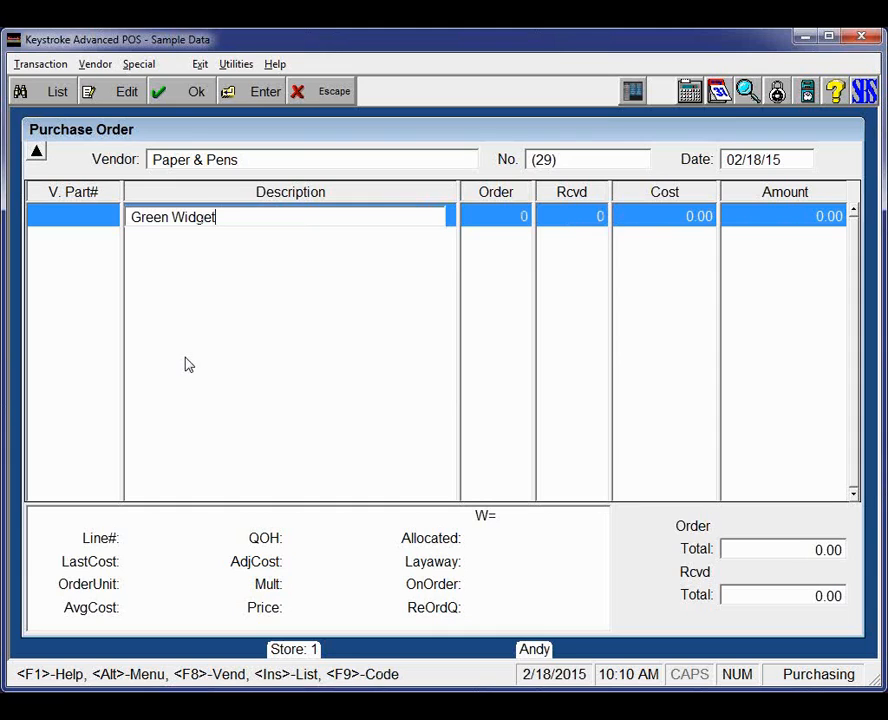
key("Return")
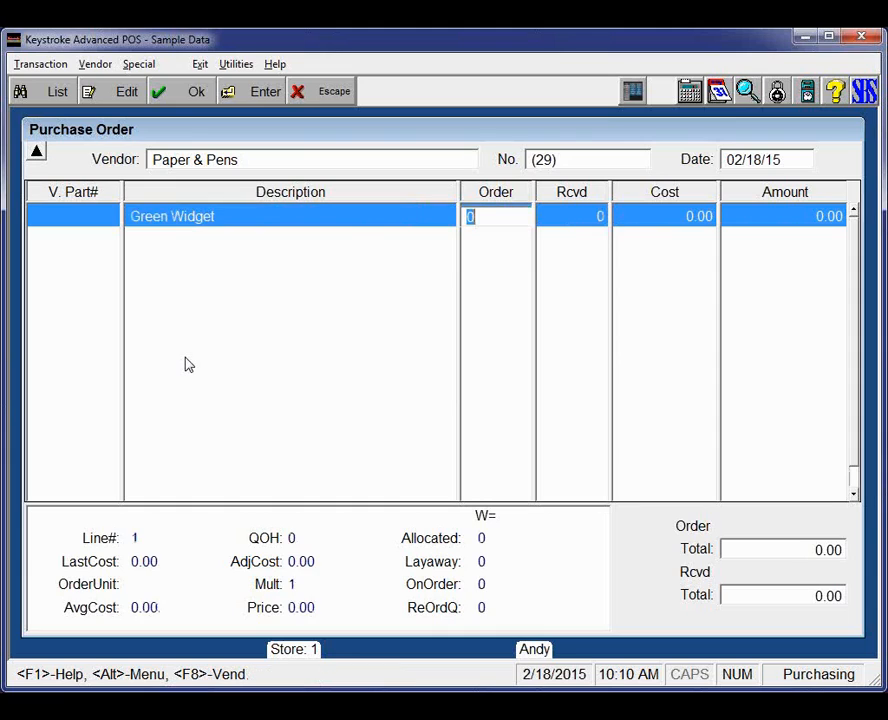
- Set the Green Widget line's order quantity to 5 and cost to 5.00, accepting the default received quantity
type("5")
key("Return")
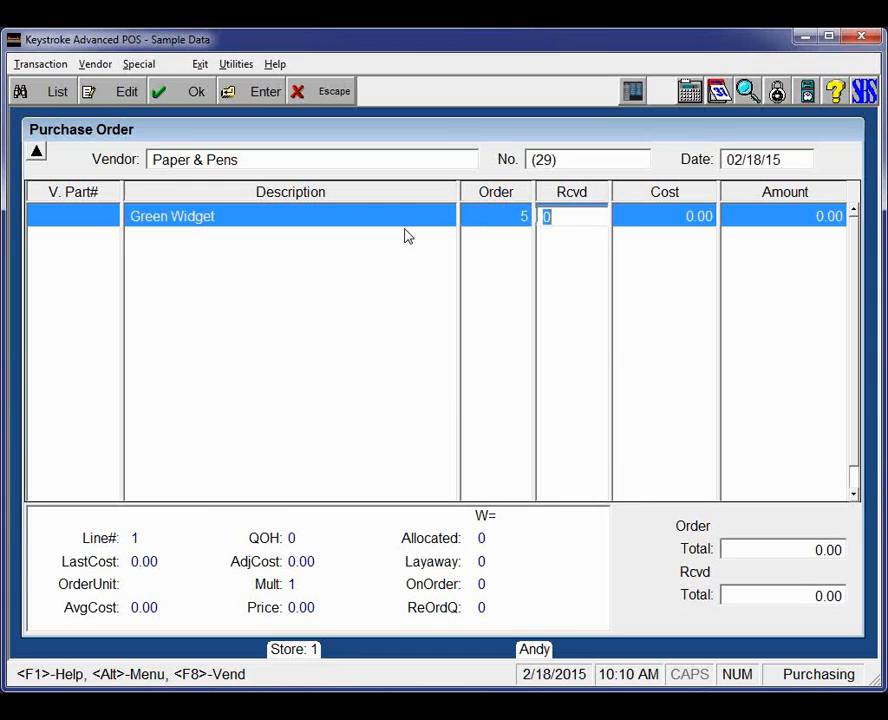
key("Return")
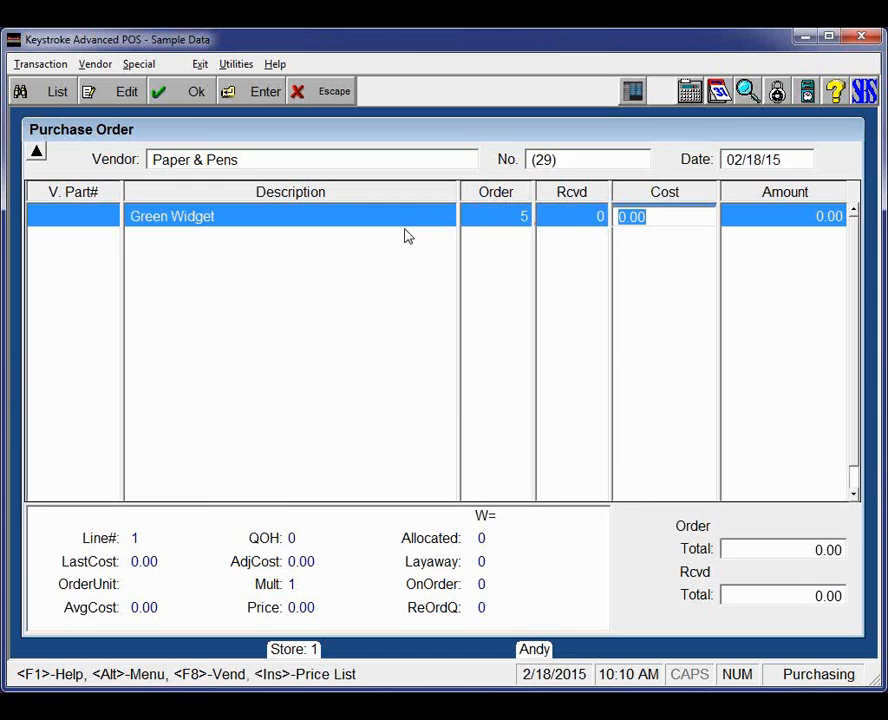
type("5.")
key("Return")
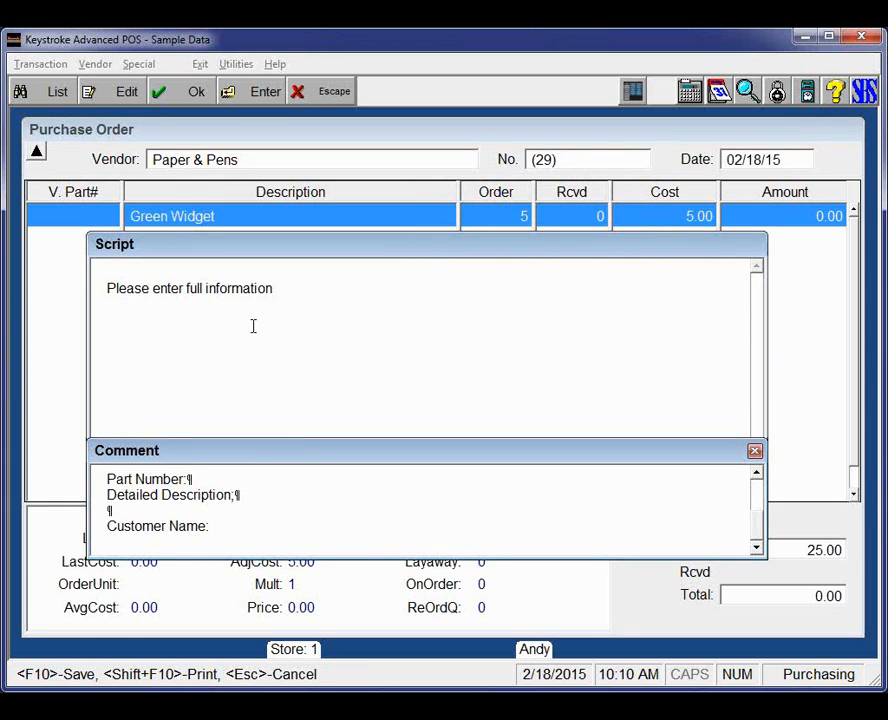
- Fill in the prompted comment with part number 58487 and the detailed description "Specialty green widget"
left_click(192, 479)
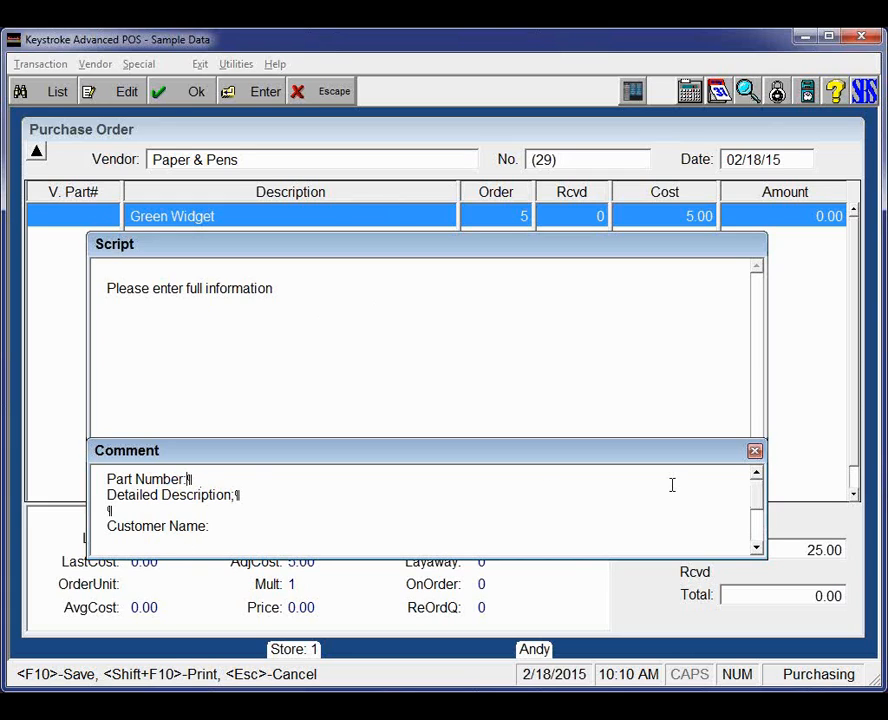
type("58487")
key("Down")
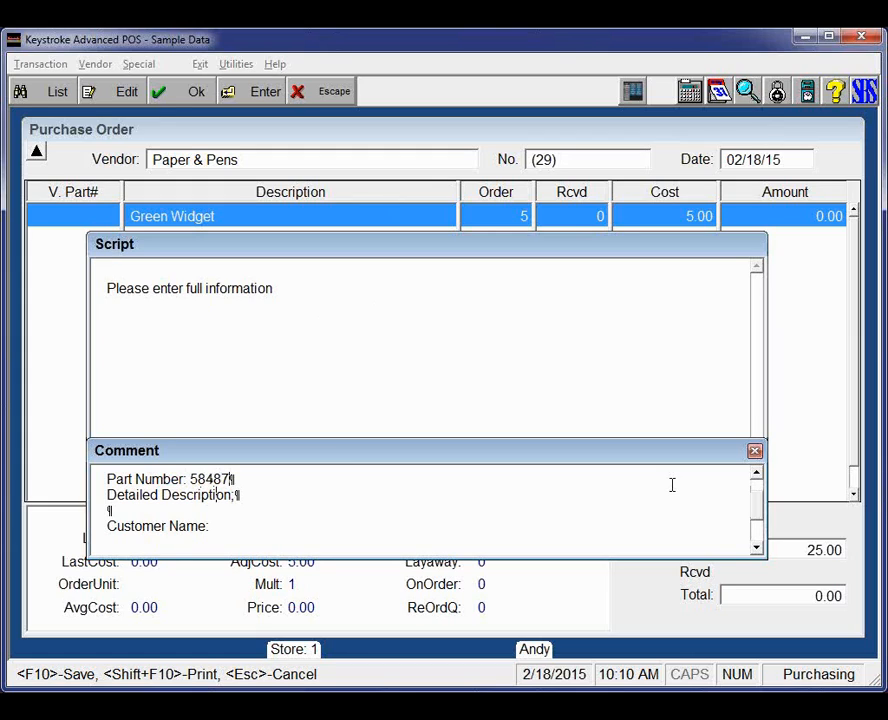
key("Right")
key("Right")
key("Right")
key("Right")
type("Specialty g")
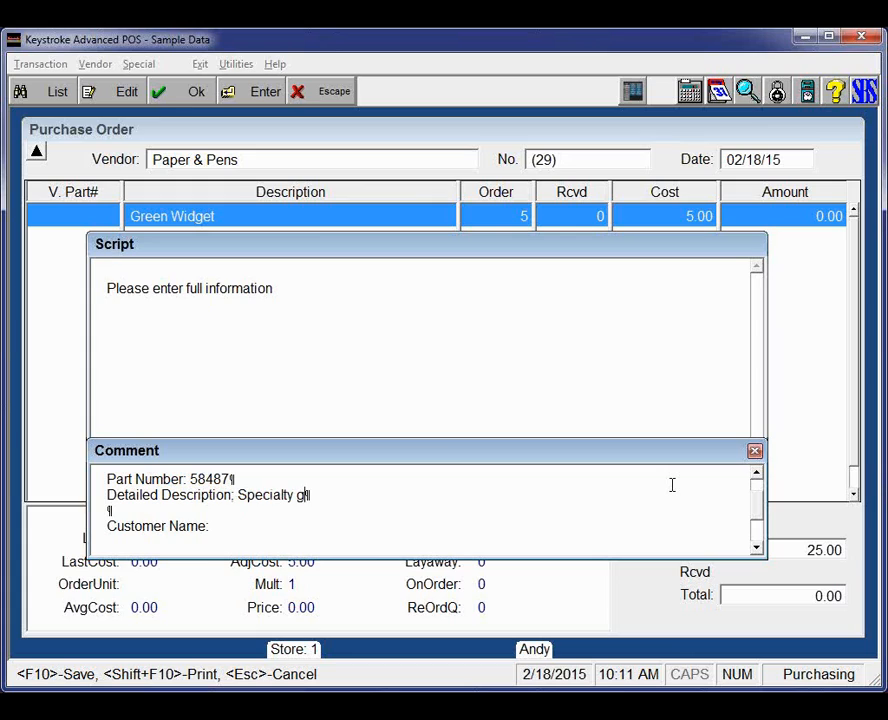
type("reen widget")
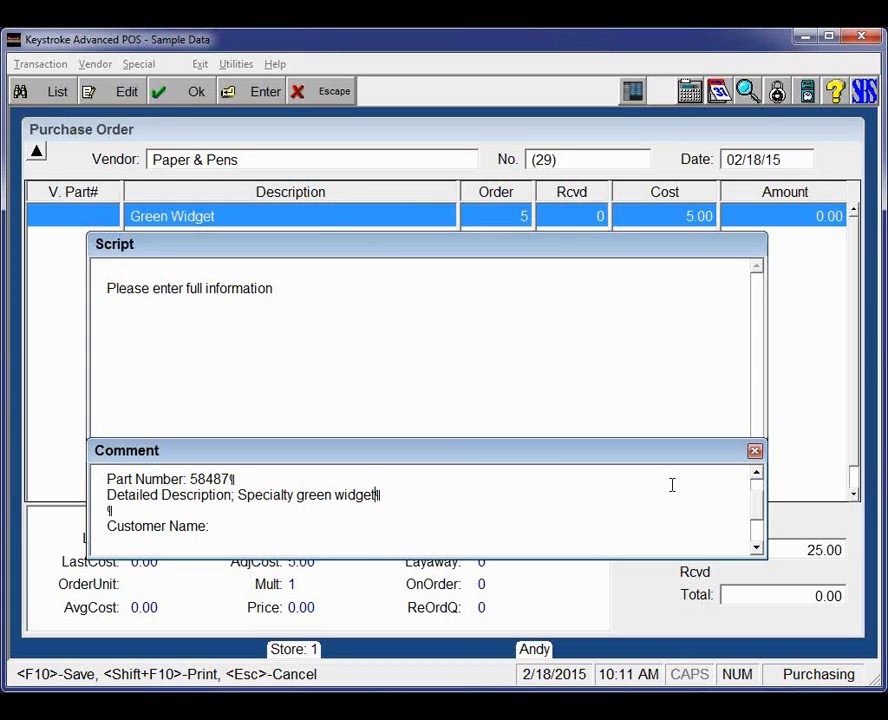
- Enter the customer's full name after "Customer Name:" in the comment and save the comment
key("Down")
key("Up")
key("Up")
key("Up")
key("Down")
key("Down")
key("End")
type("Jo")
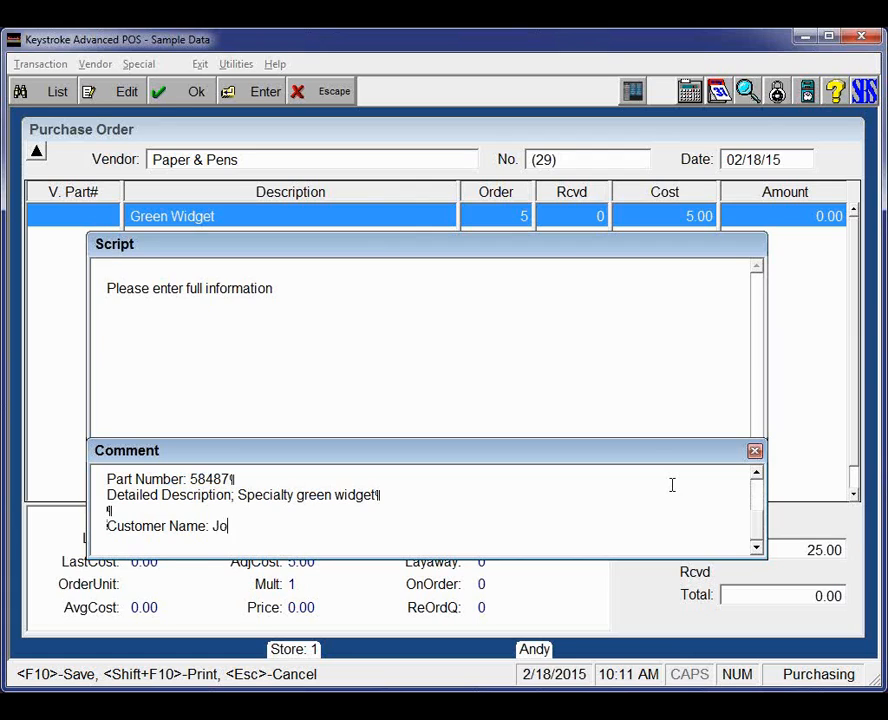
type("e Smith")
key("F10")
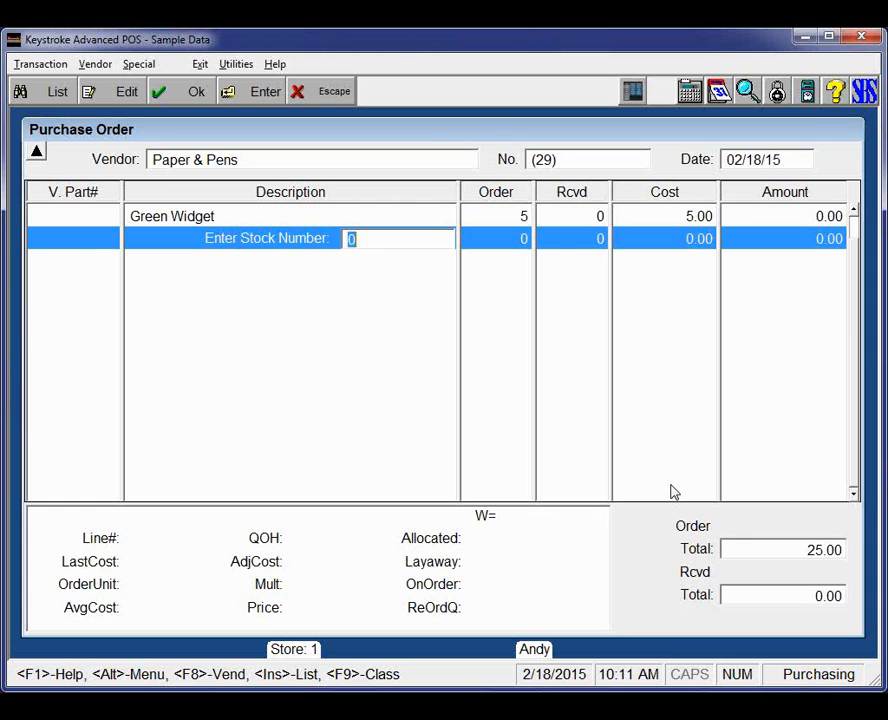
- Open the 2007 Chardonnay inventory record from the item list and start a new script for it
key("Insert")
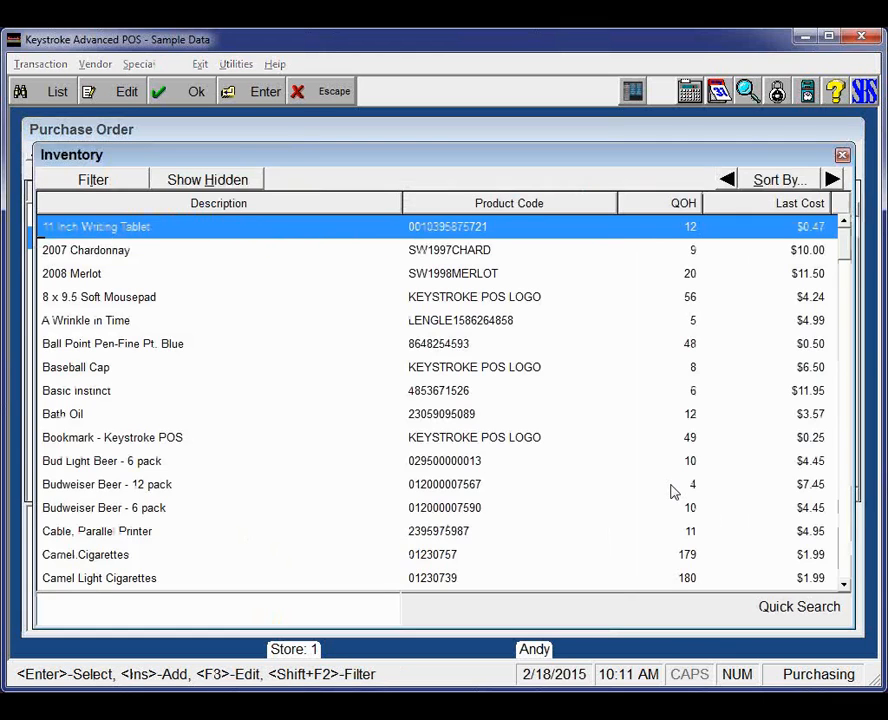
key("Down")
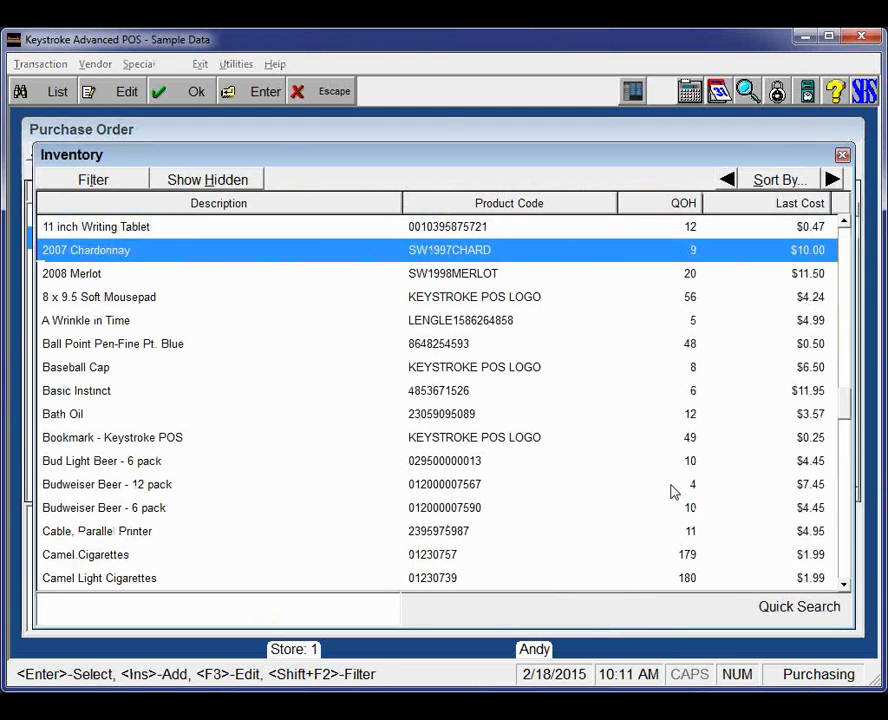
key("Return")
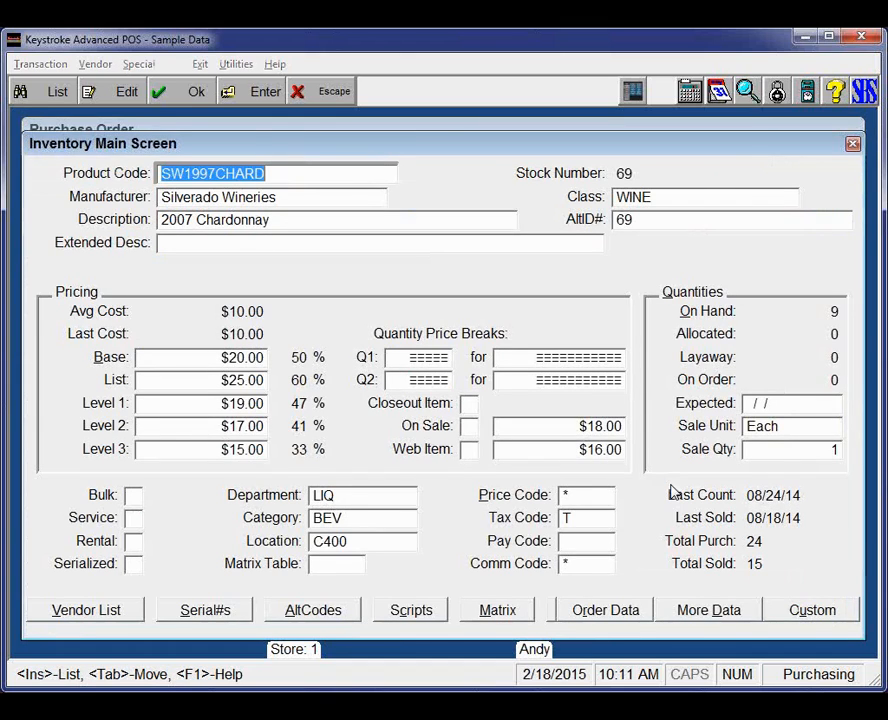
left_click(406, 612)
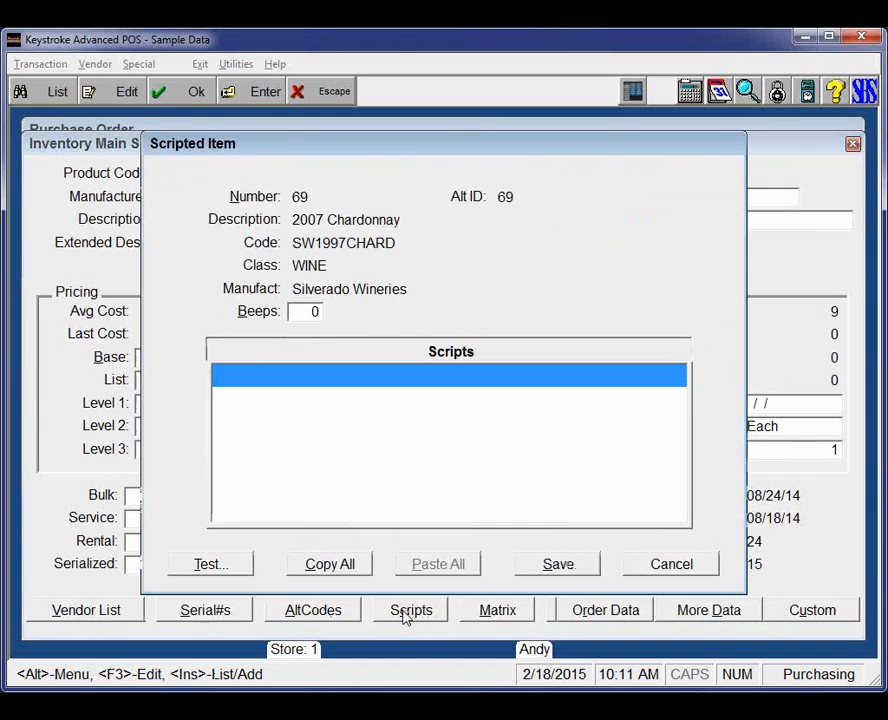
left_click(408, 384)
key("Insert")
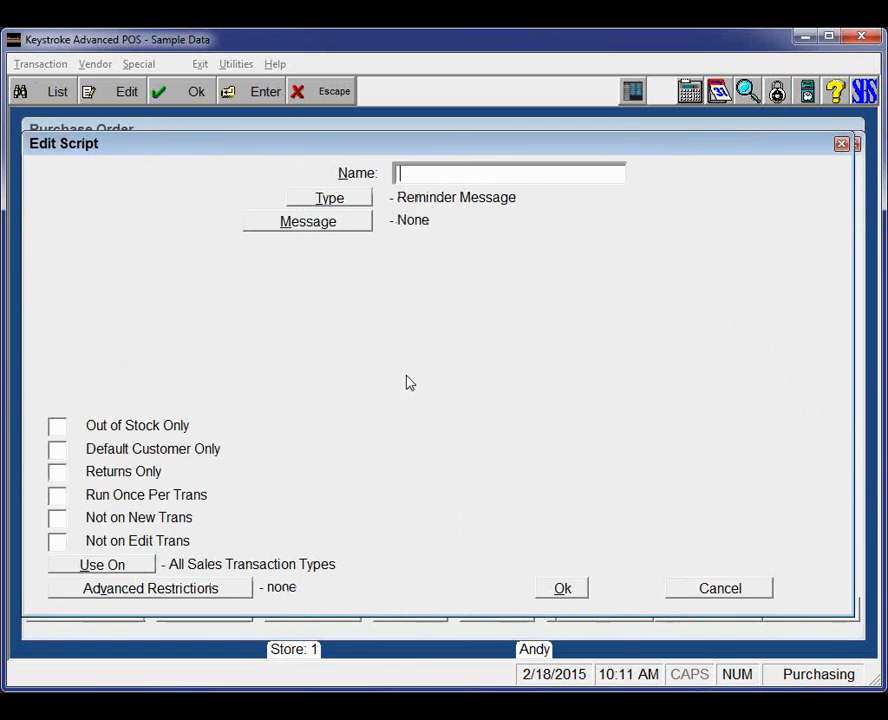
- Apply the Chardonnay script to Purchase Order and Reserved Order, clearing all sales transaction types
left_click(100, 568)
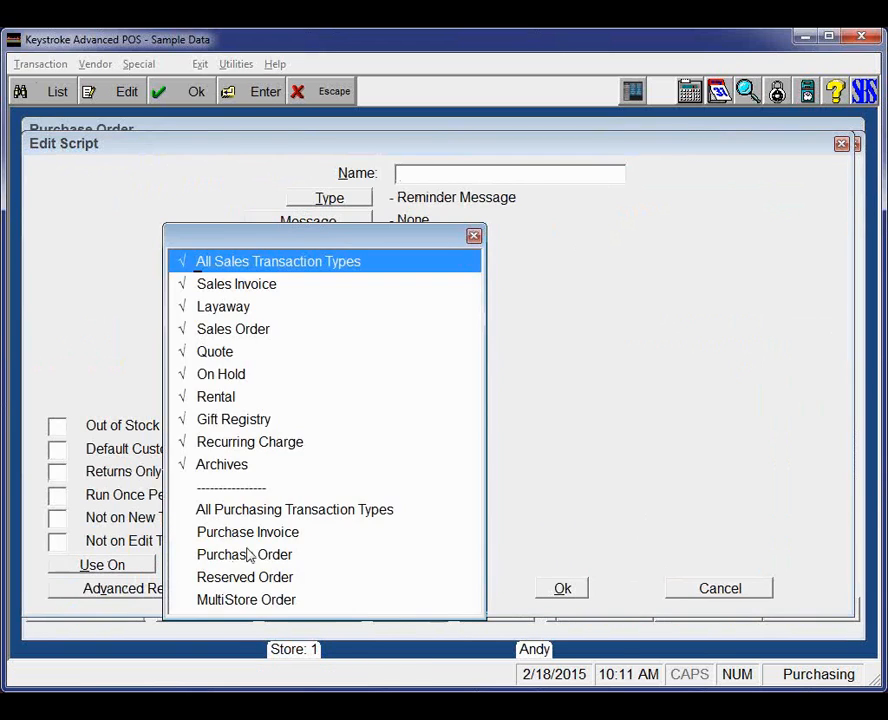
left_click(247, 553)
left_click(247, 554)
left_click(242, 578)
left_click(243, 578)
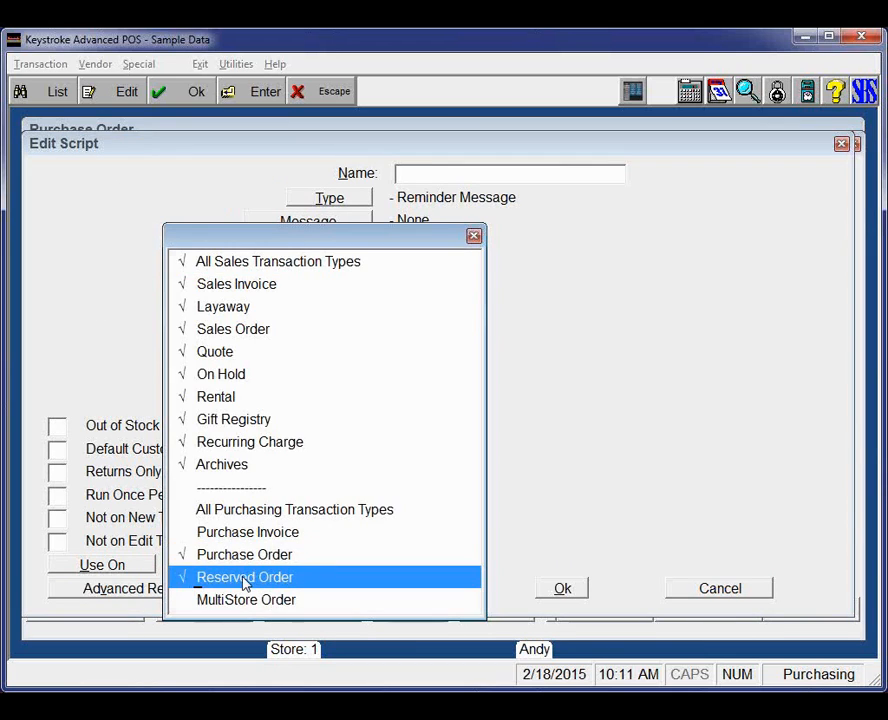
left_click(285, 264)
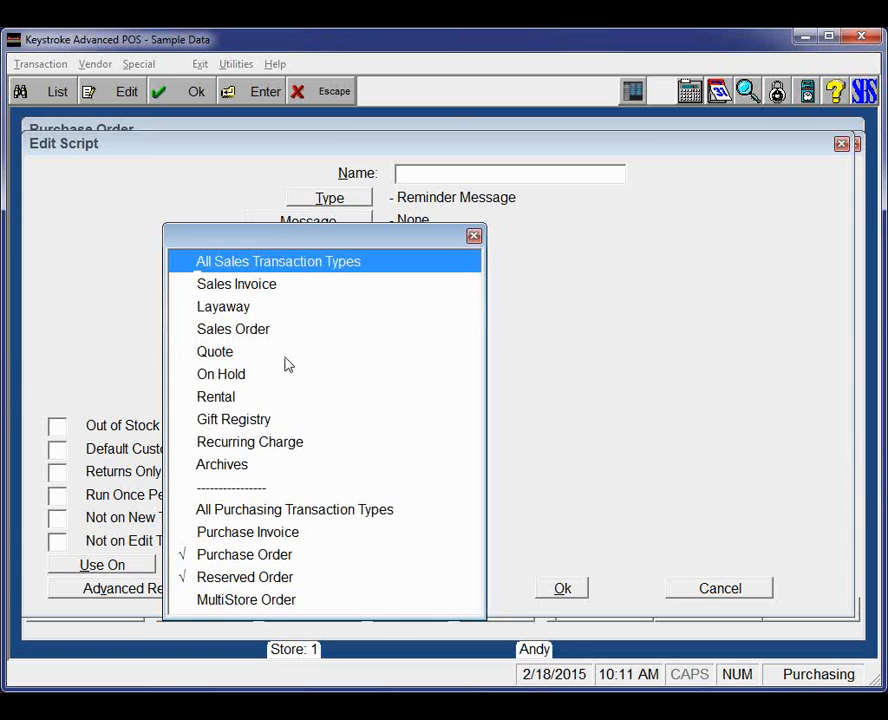
key("Escape")
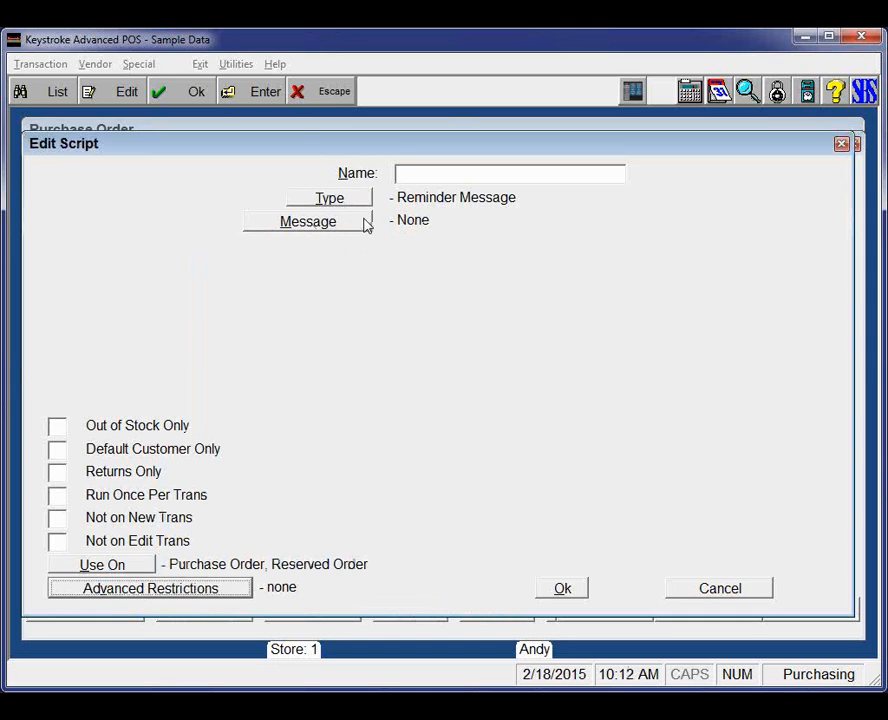
- Name the script "Wine Reminder", give it the message "Remenber to send chilled!", and save it to the item
left_click(432, 176)
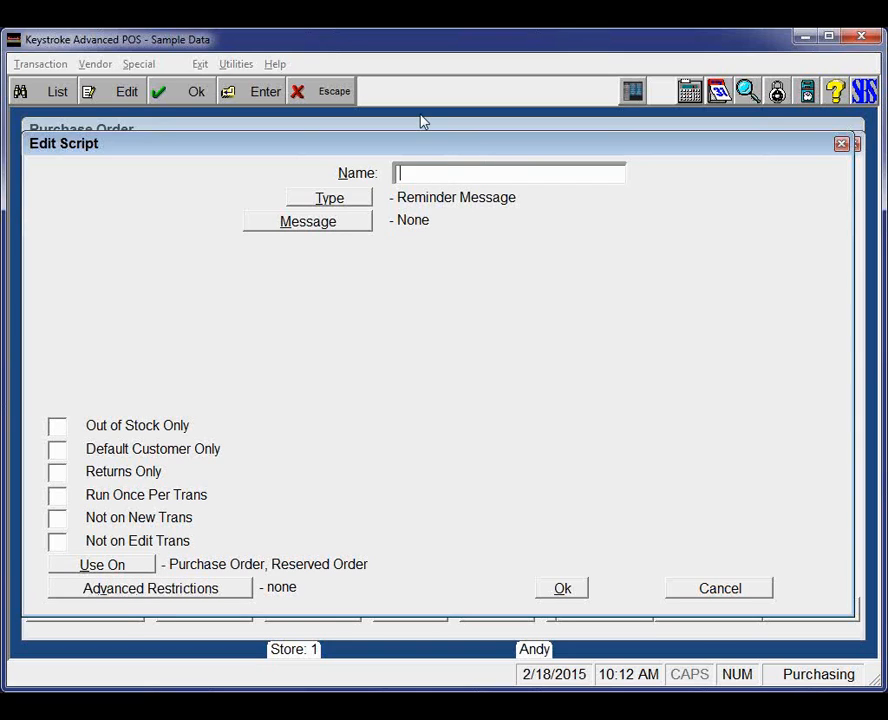
type("Wine Reminder")
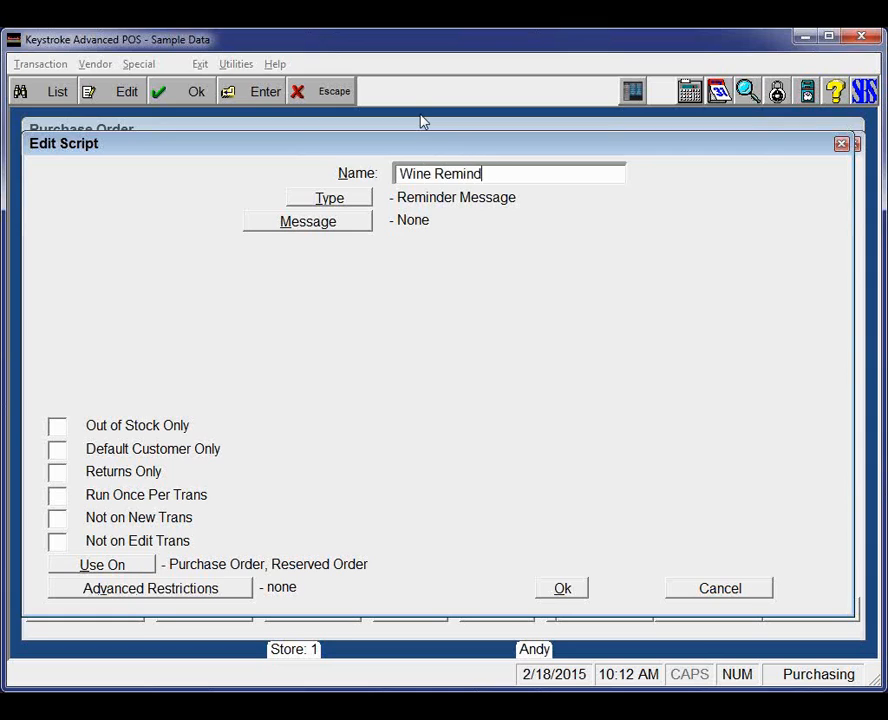
left_click(336, 234)
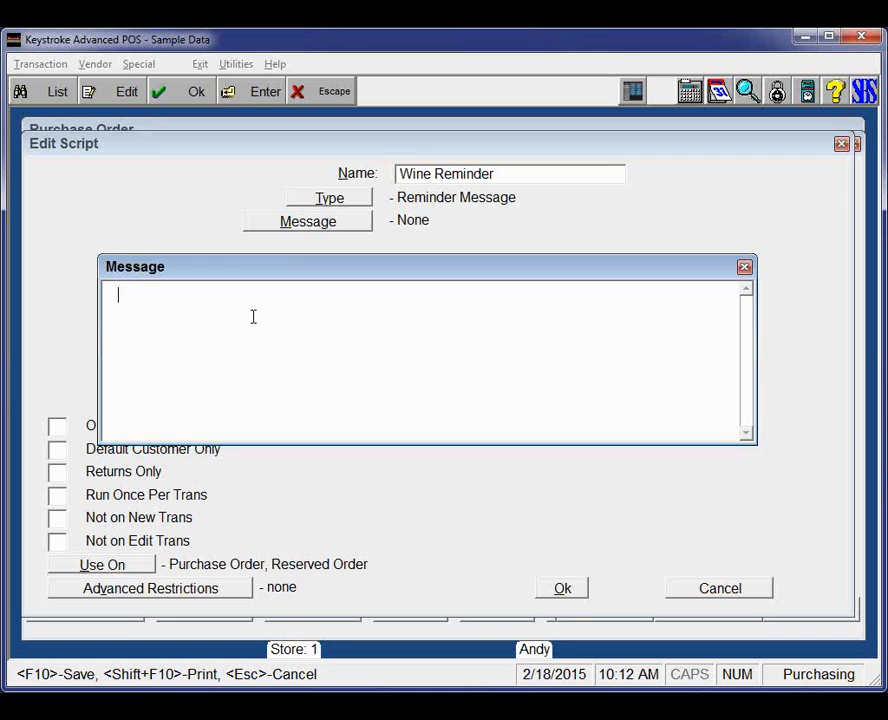
type("Remenber to se")
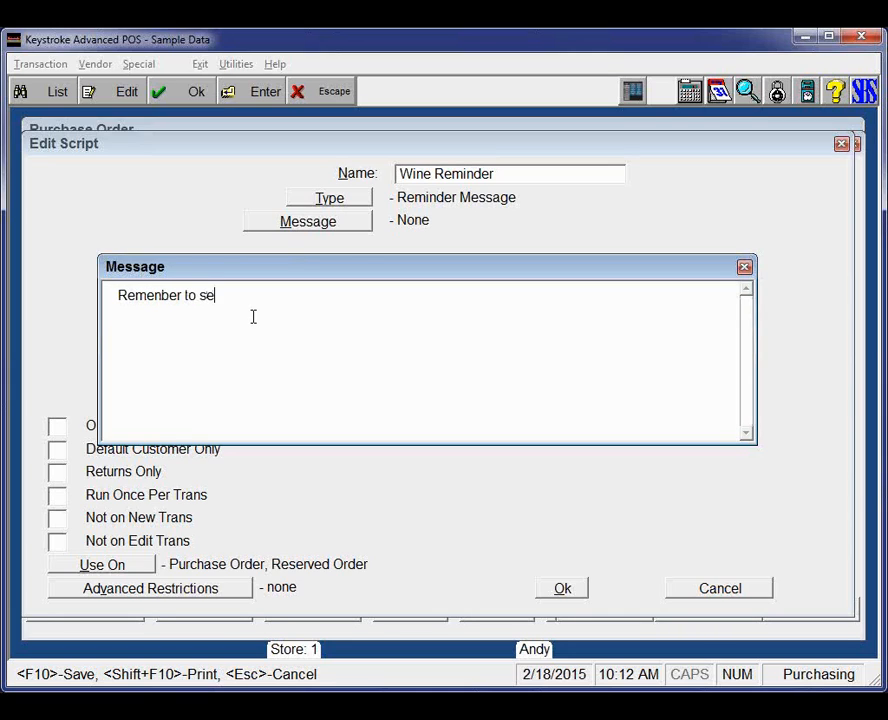
type("nd chilled!")
key("F10")
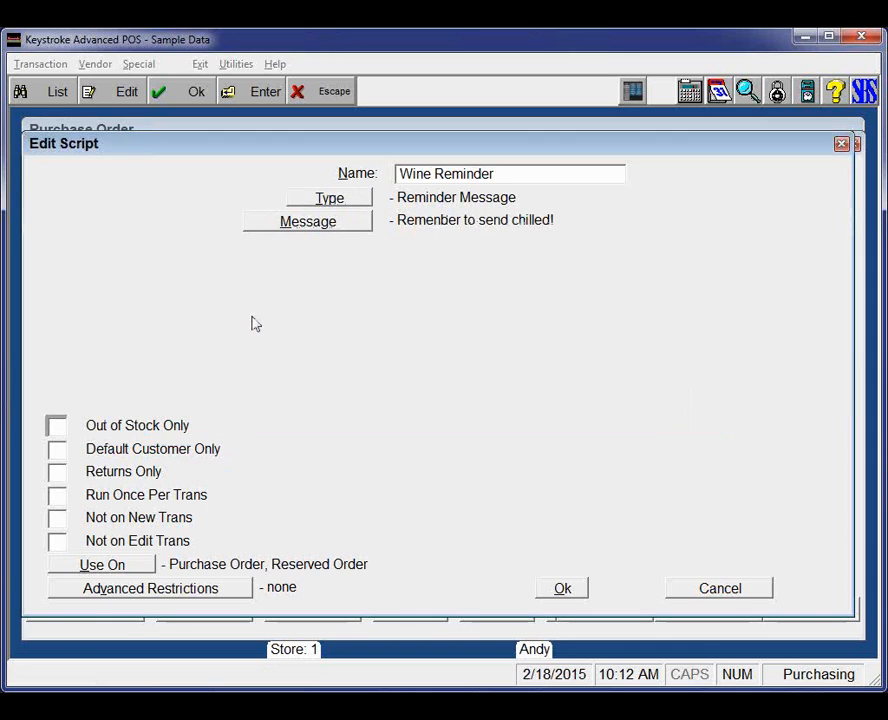
left_click(562, 589)
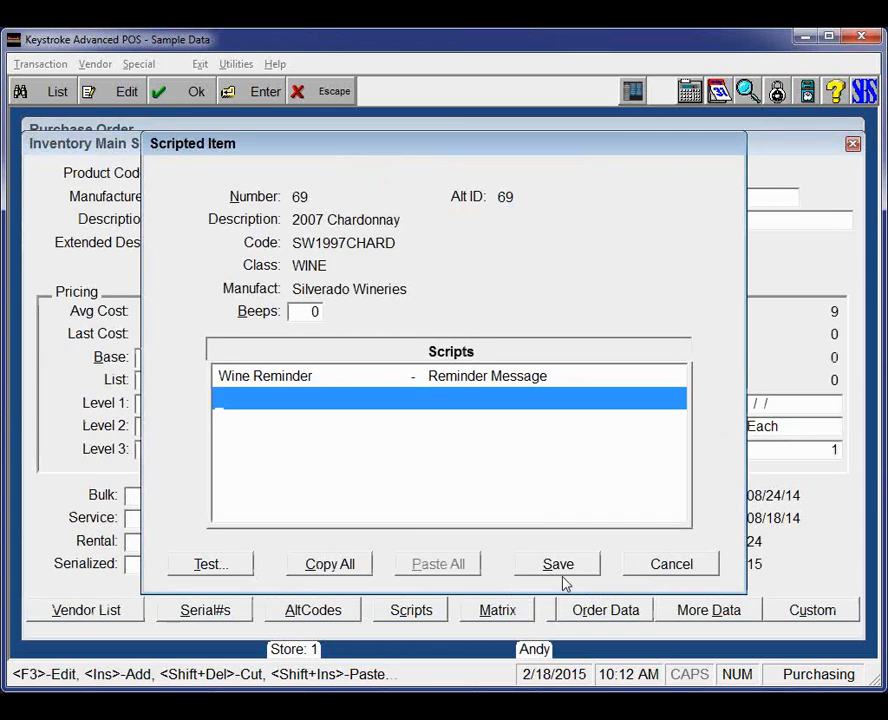
left_click(565, 566)
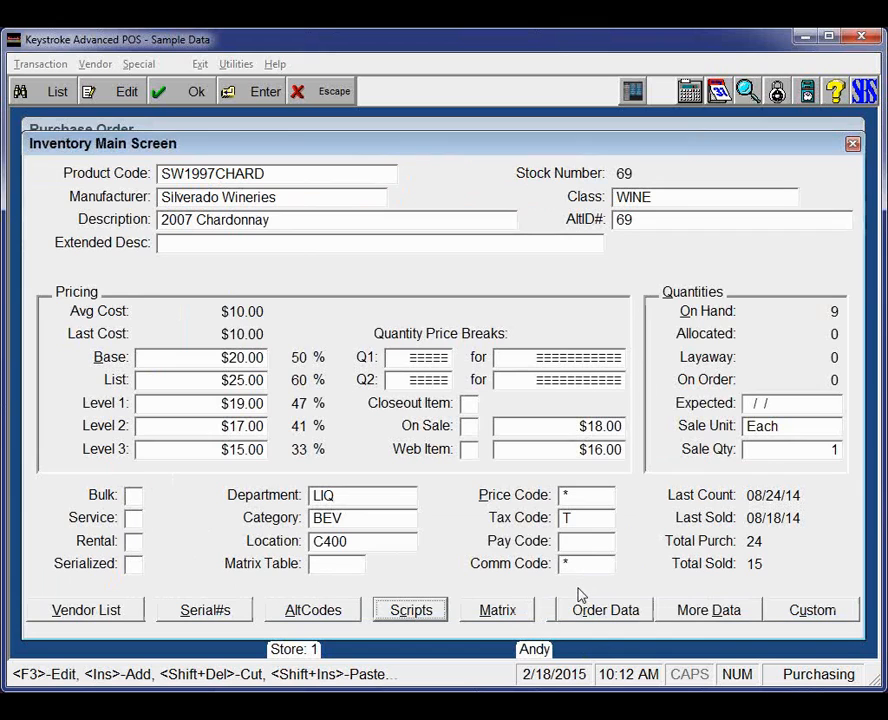
- Check the scripts saved on the 2007 Chardonnay item and return to the inventory list
key("Return")
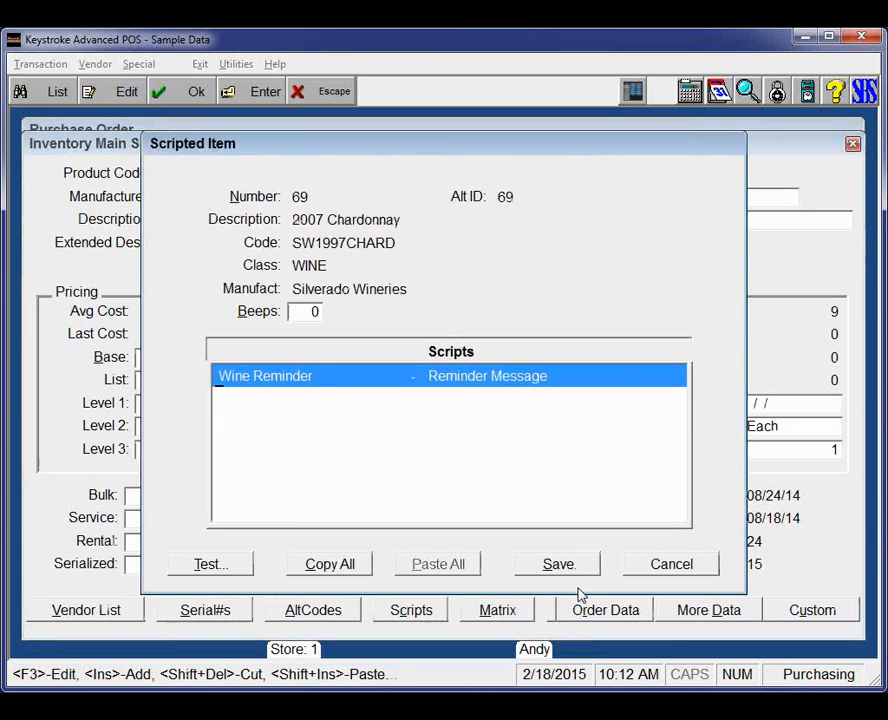
key("F3")
left_click(579, 592)
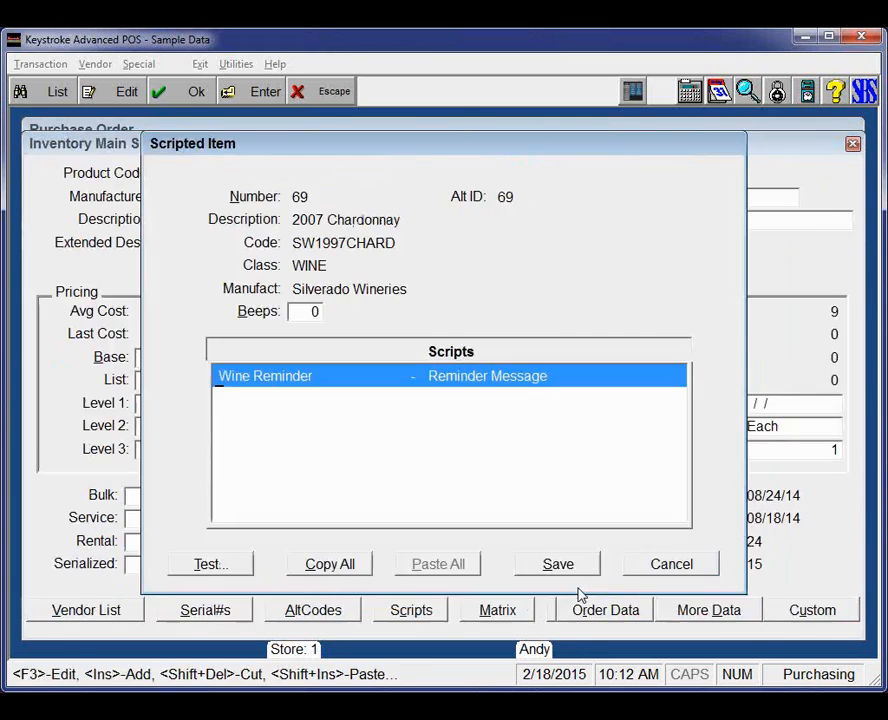
key("Escape")
key("Escape")
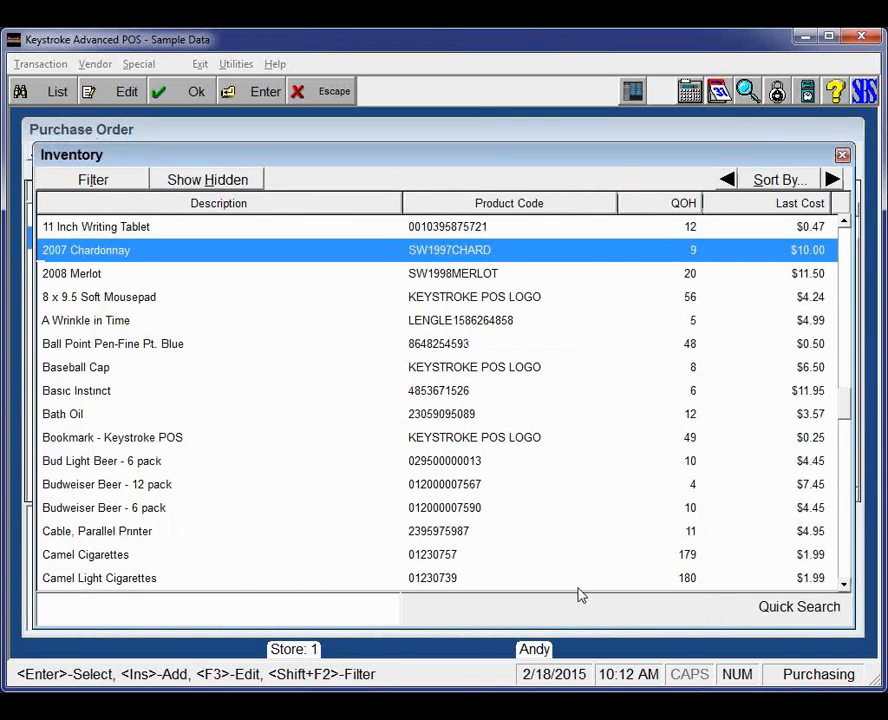
- Add 2007 Chardonnay to the purchase order with order quantity 24 and received quantity 0, and dismiss its reminder message
key("Return")
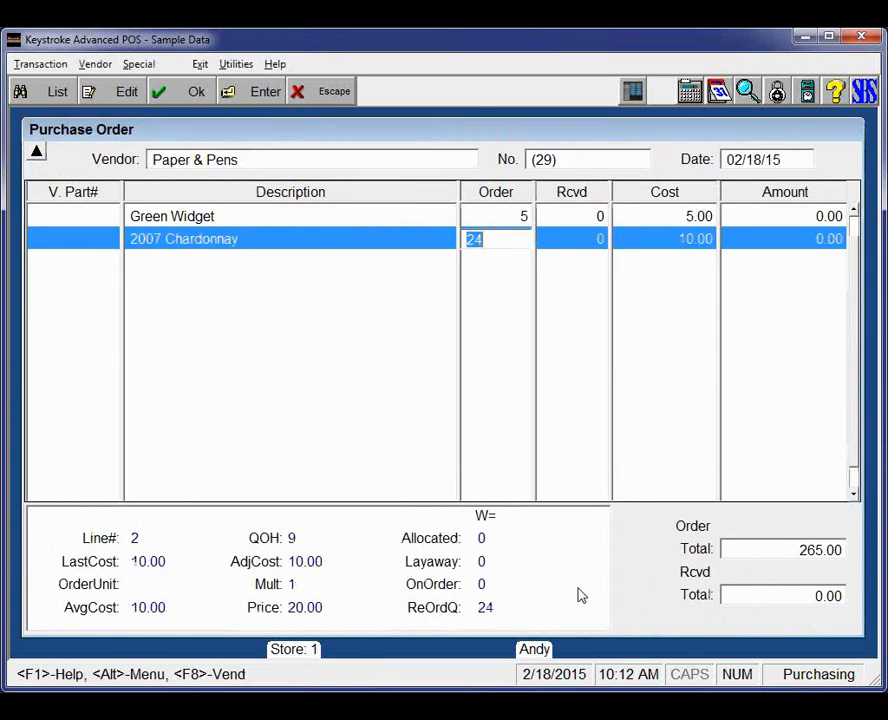
key("Return")
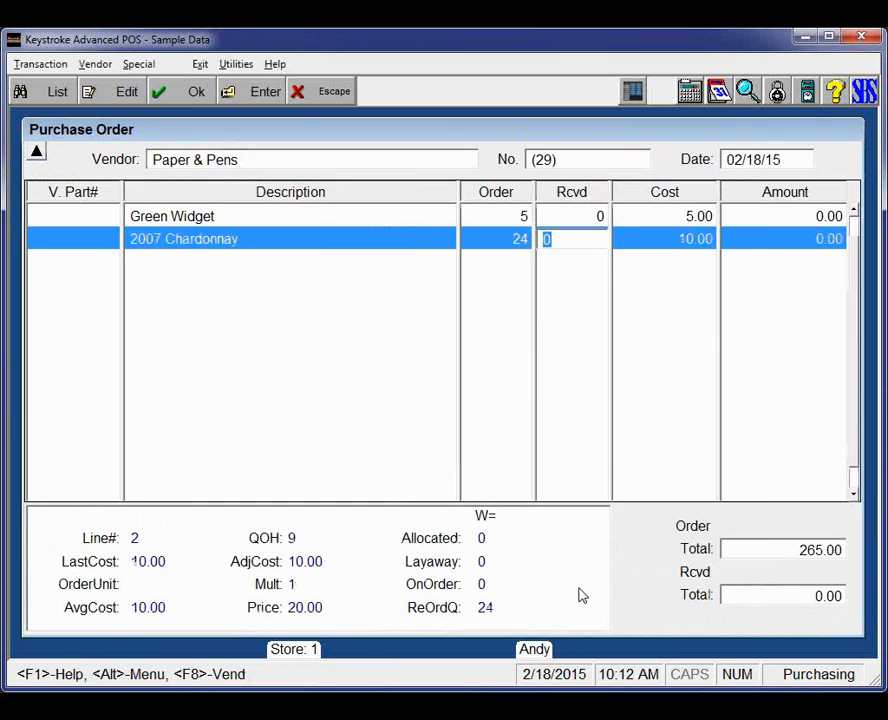
key("Return")
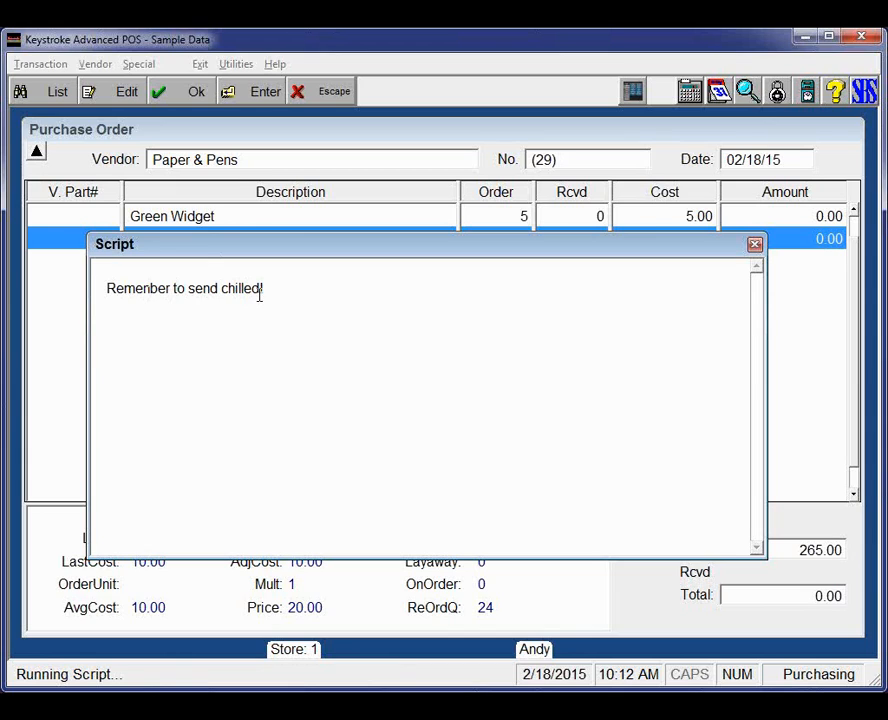
key("Escape")
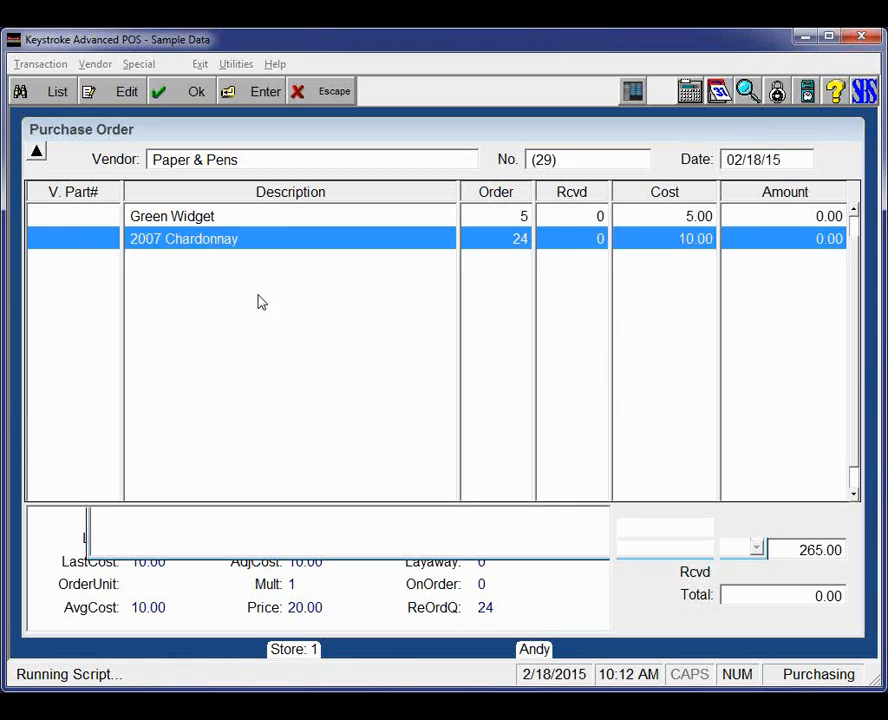
- Open the 2007 Chardonnay scripts from the order line and rename the existing script as "POR Wine Reminder"
key("Up")
key("F2")
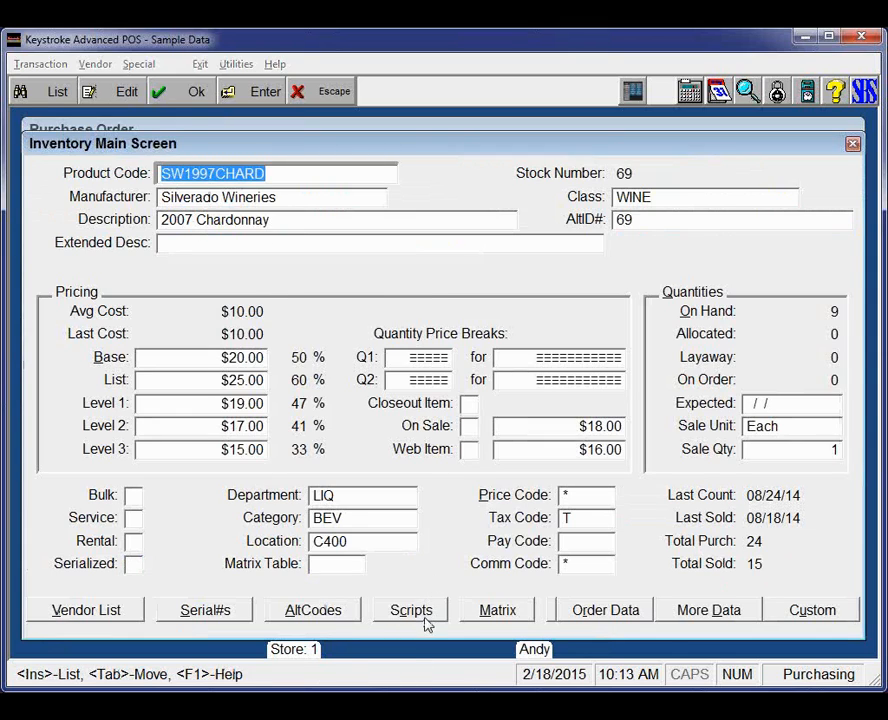
left_click(422, 613)
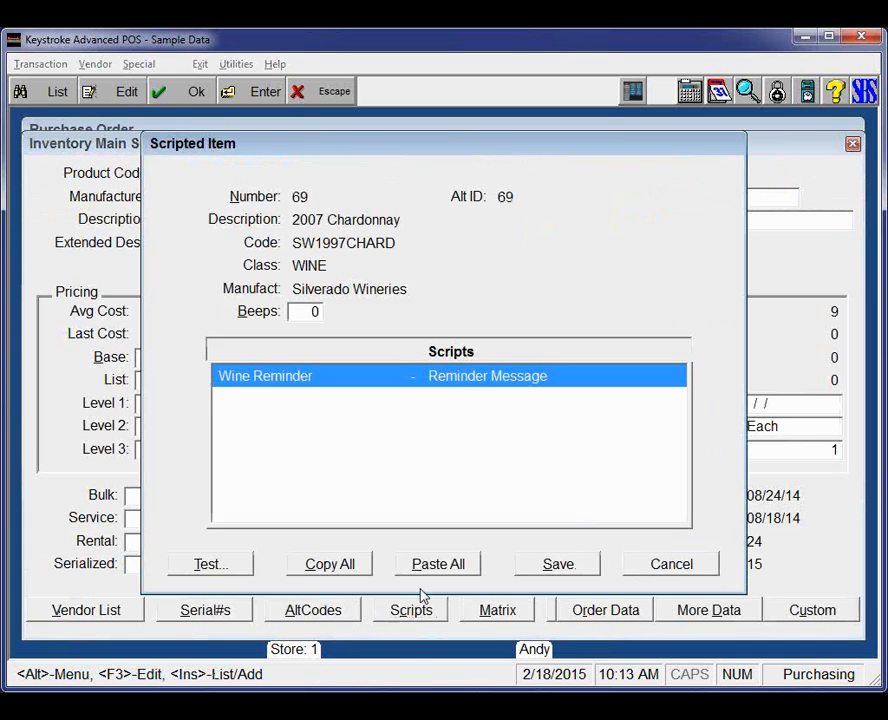
double_click(397, 376)
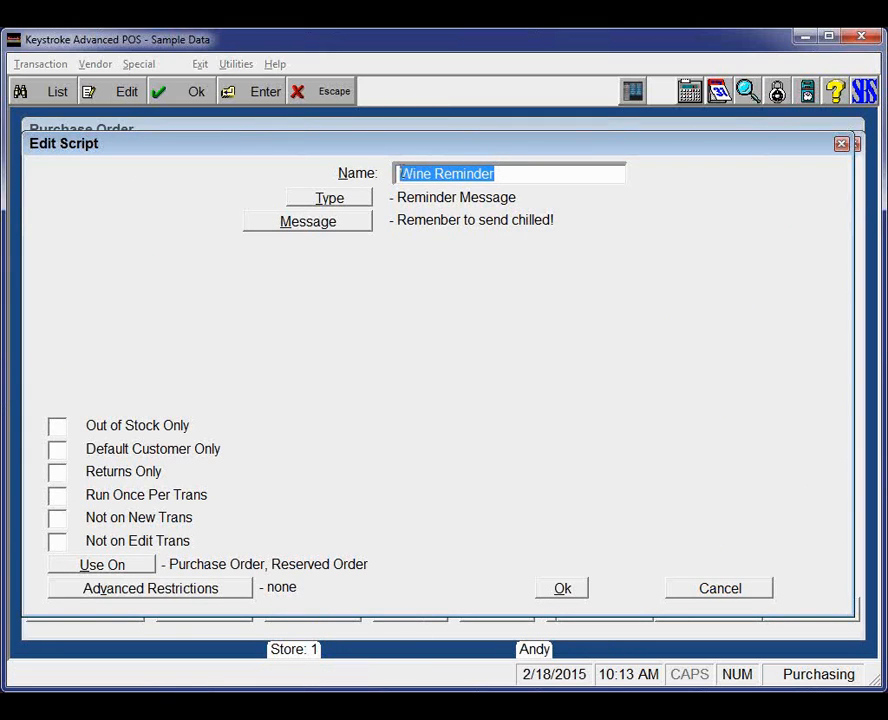
key("Home")
type("POR")
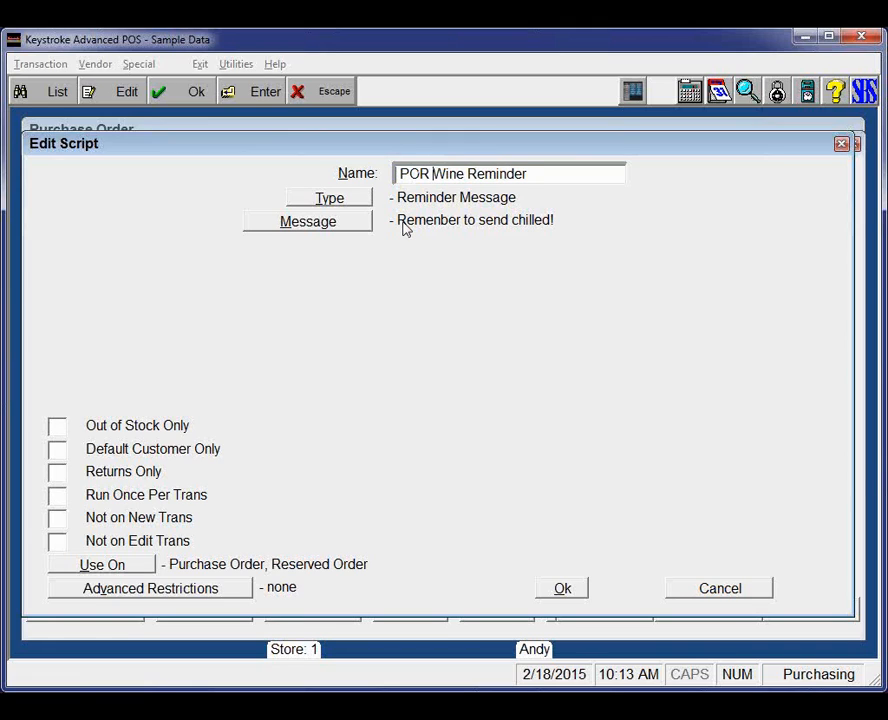
key("Tab")
key("F10")
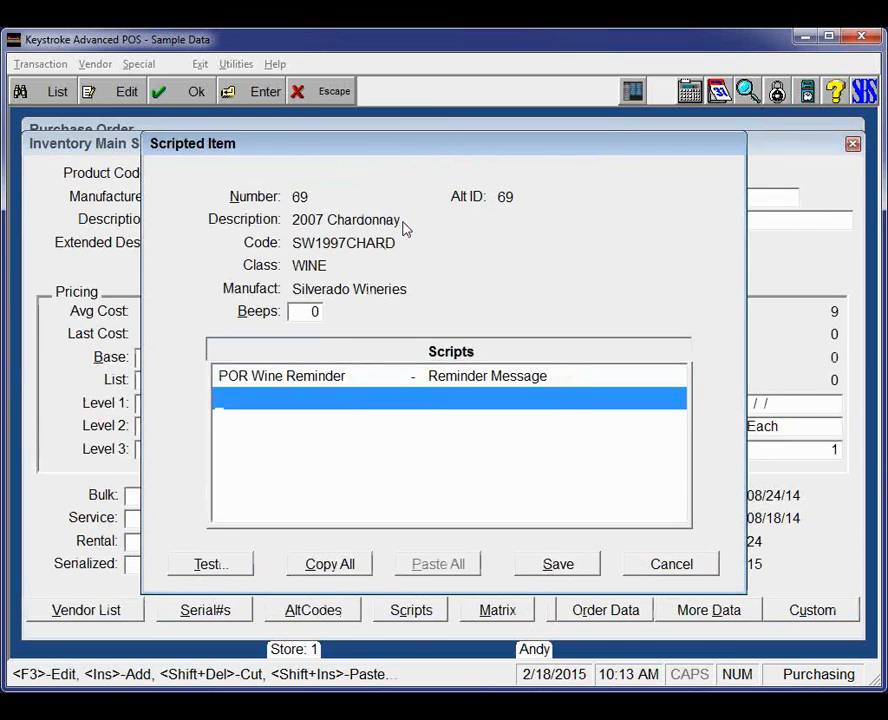
- Start a second Chardonnay script named "Sales", with type Add Item from List and Replace Scripted Item enabled
key("Return")
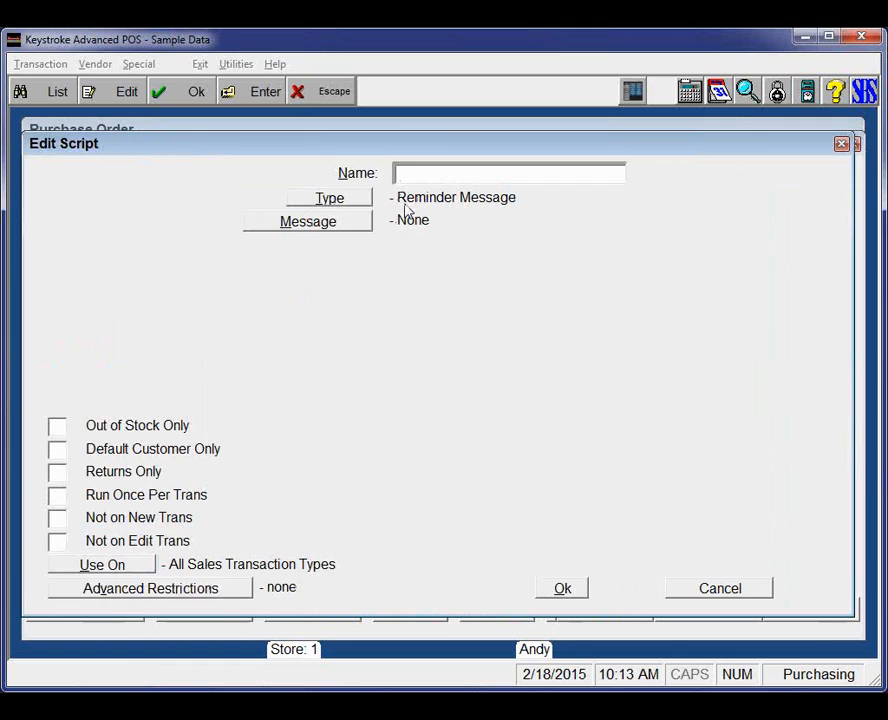
type("Sales")
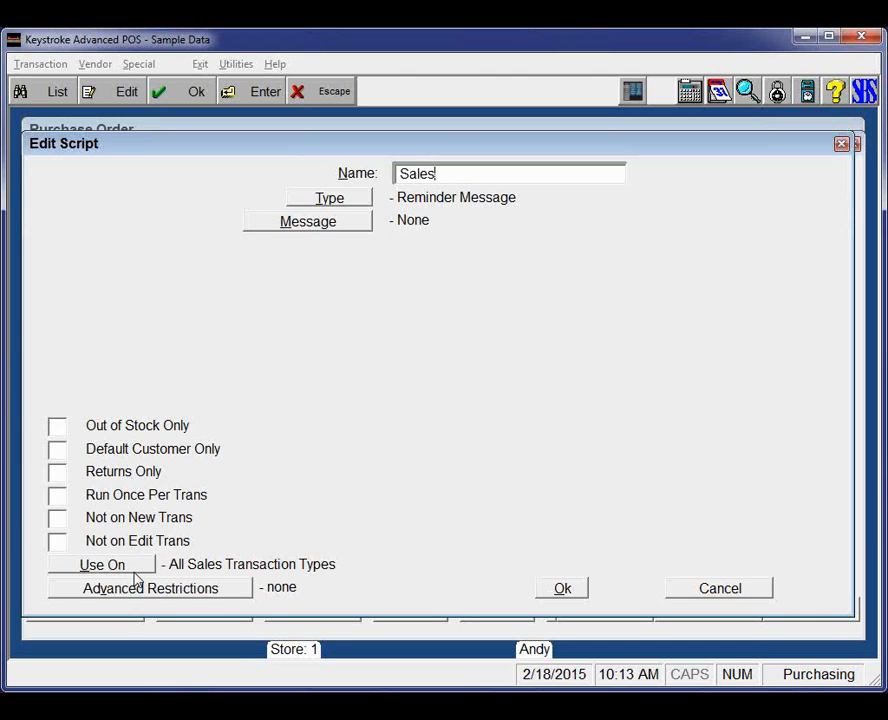
left_click(362, 204)
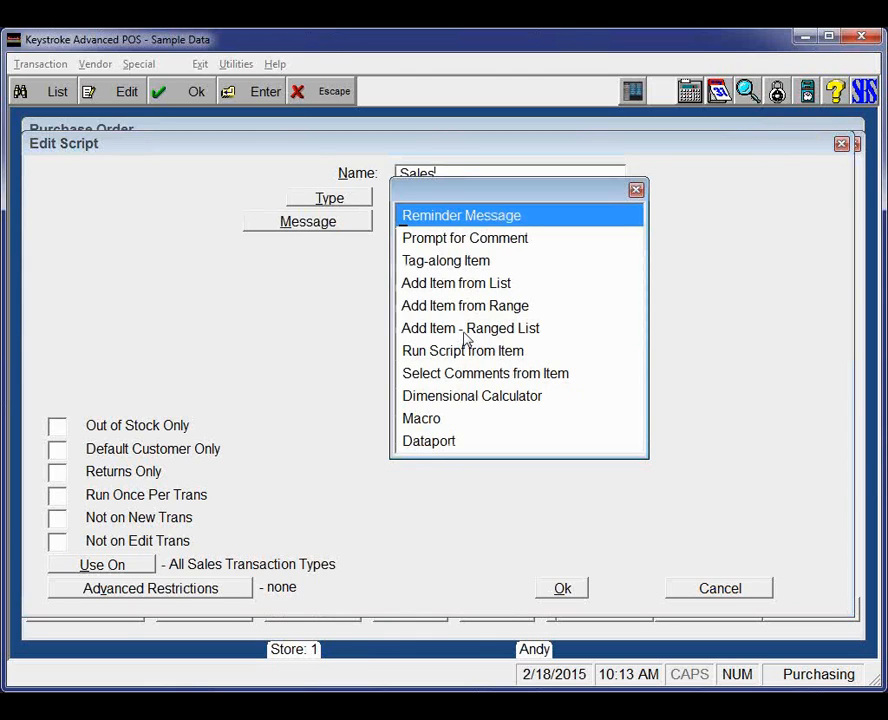
double_click(474, 286)
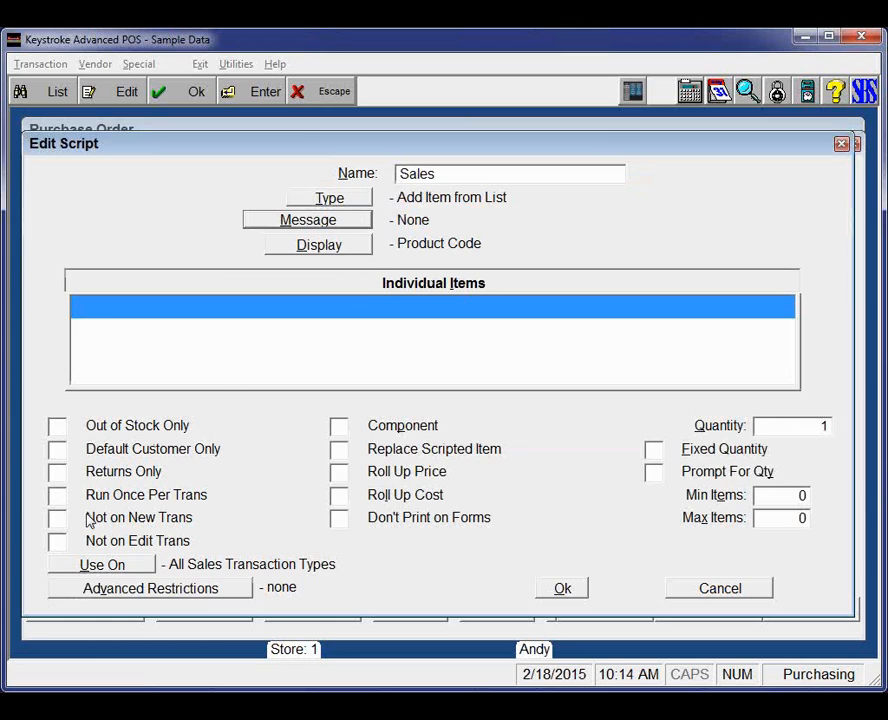
left_click(339, 451)
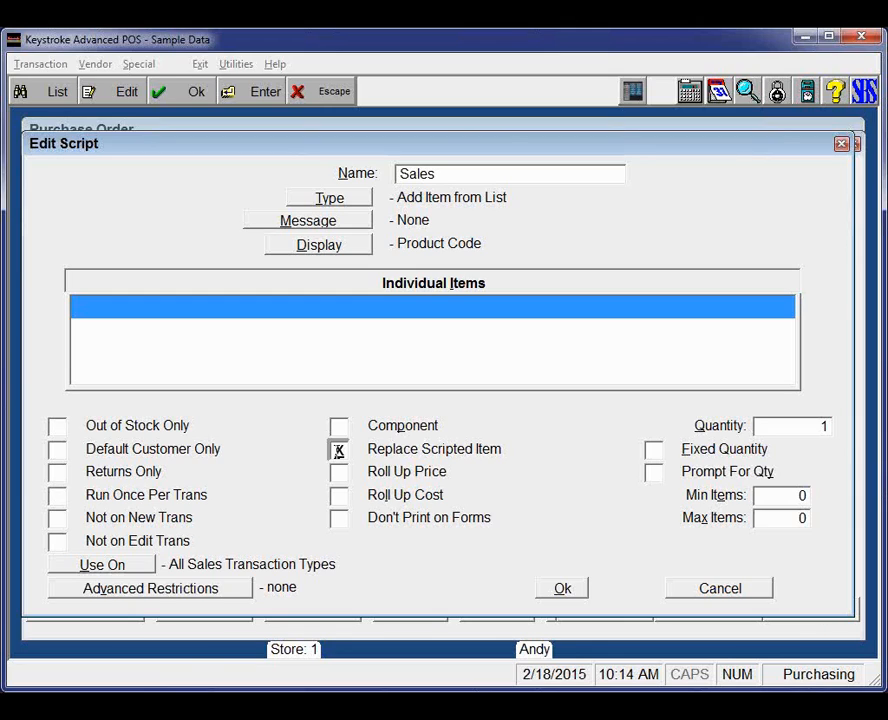
- Discard the unfinished Sales script, return to the purchase order, and switch to the PowerPoint slide show
key("Escape")
key("Escape")
key("Escape")
key("Escape")
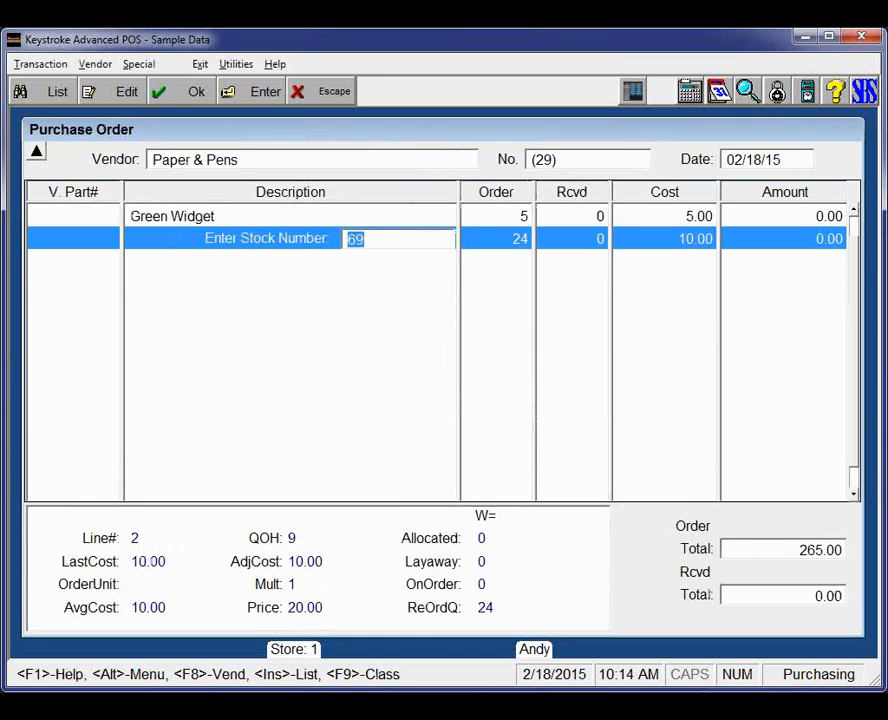
key("alt+Tab")
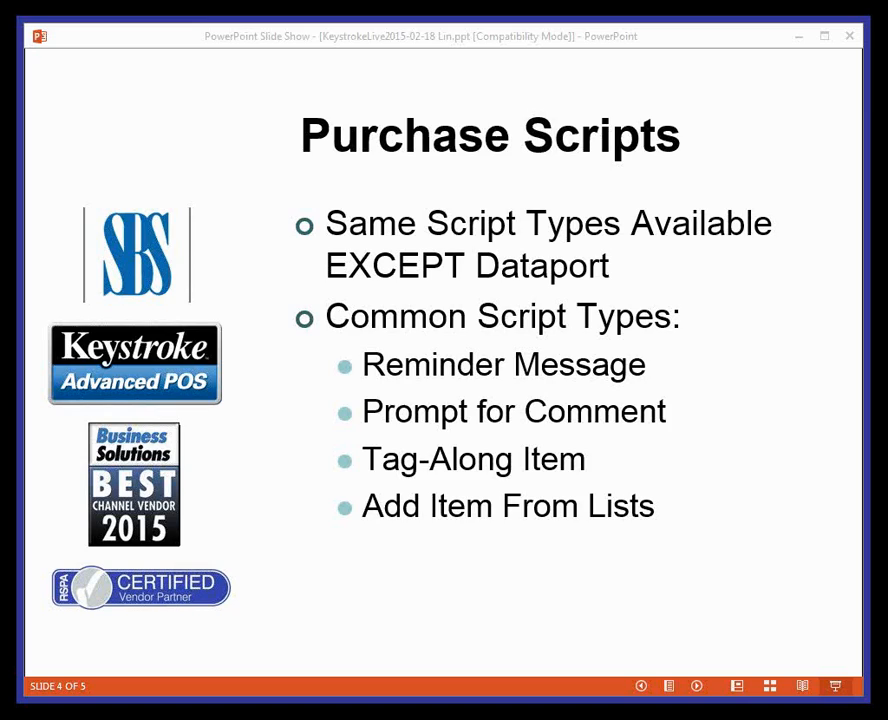